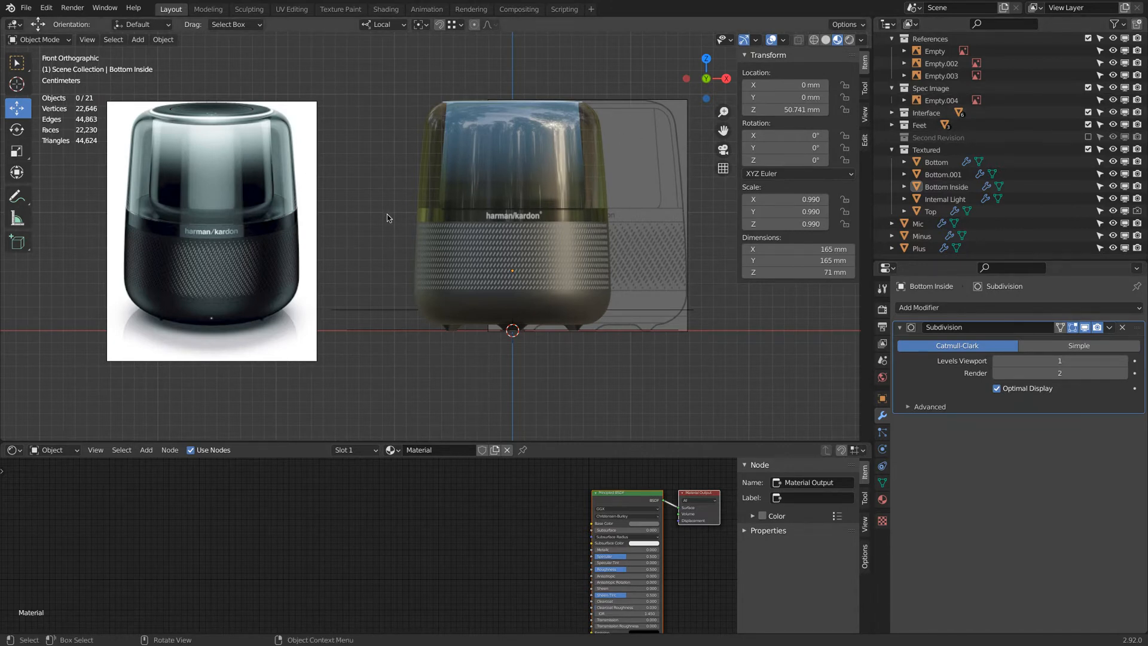
Hide the reference empties Empty.003 and Empty.002 in the viewport, leaving Empty visible.
{"action": "left_click", "coordinate": [1114, 75]}
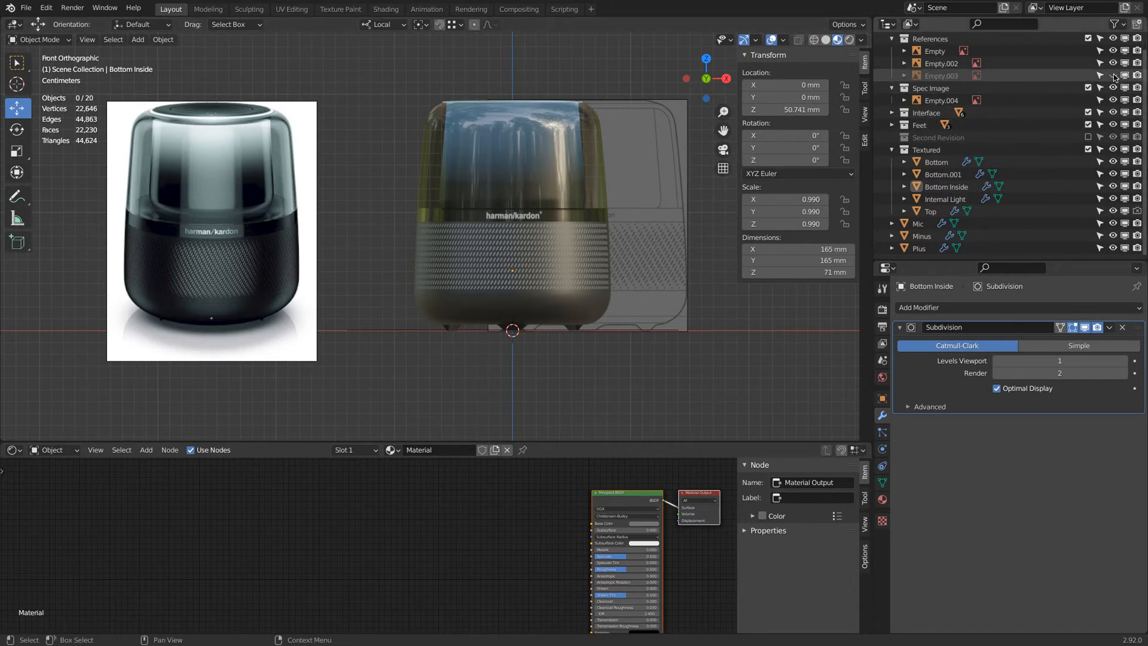
{"action": "left_click", "coordinate": [1113, 63]}
{"action": "left_click", "coordinate": [1113, 51]}
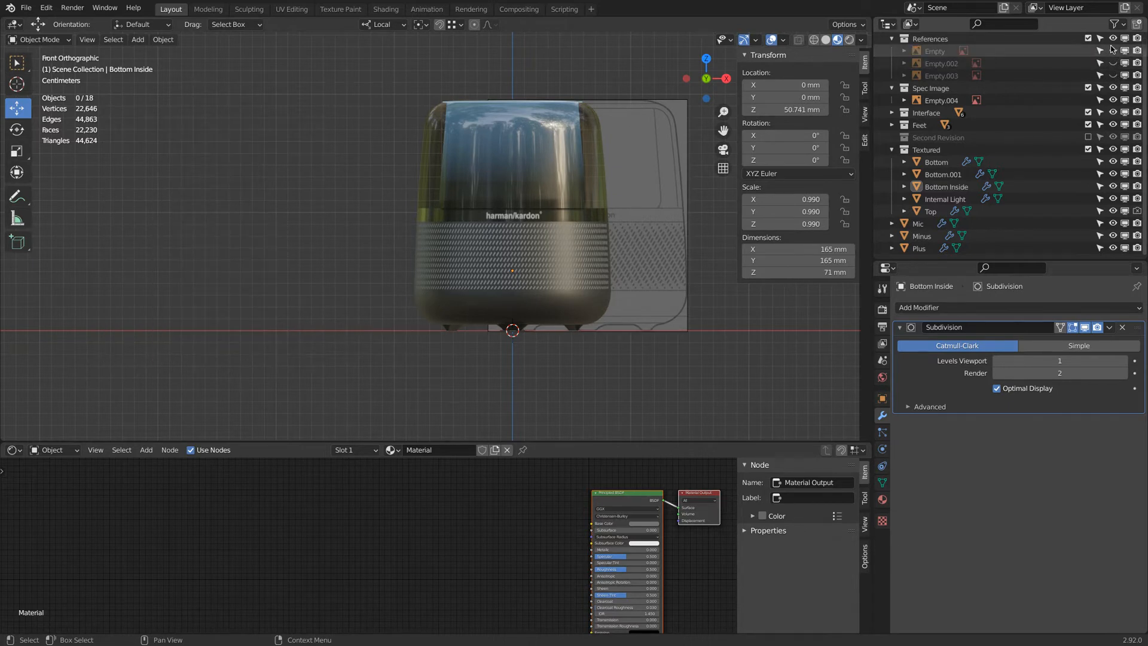
{"action": "left_click", "coordinate": [1113, 51]}
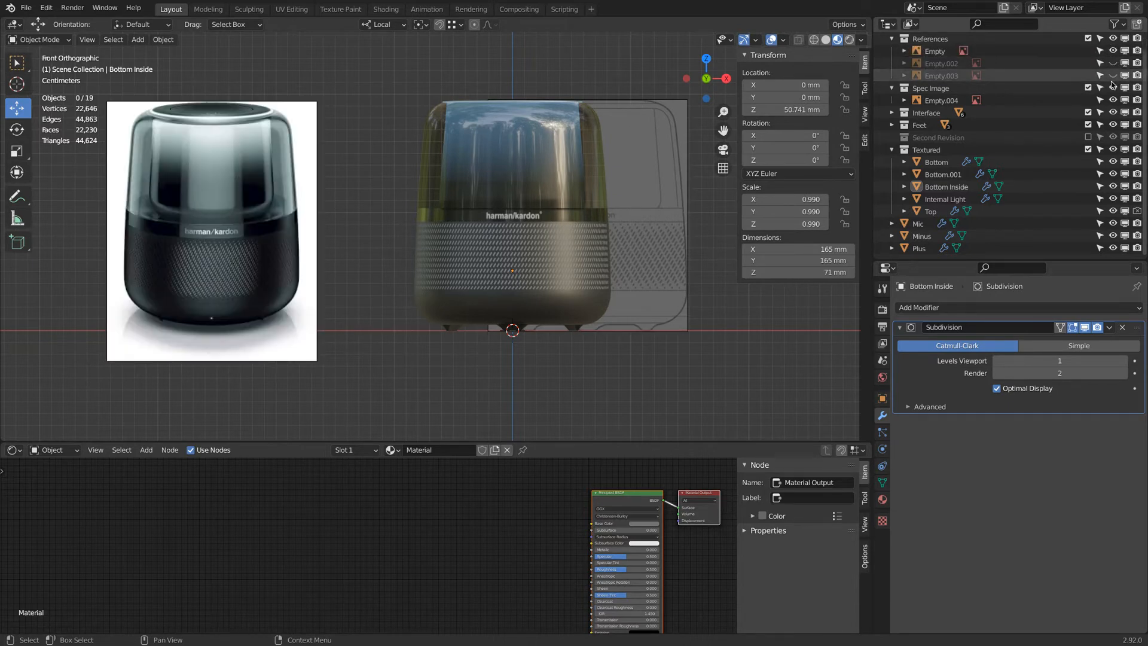
Move Empty.004 into the References collection and delete the Spec Image collection.
{"action": "left_click_drag", "start_coordinate": [940, 102], "coordinate": [932, 41]}
{"action": "left_click", "coordinate": [946, 102]}
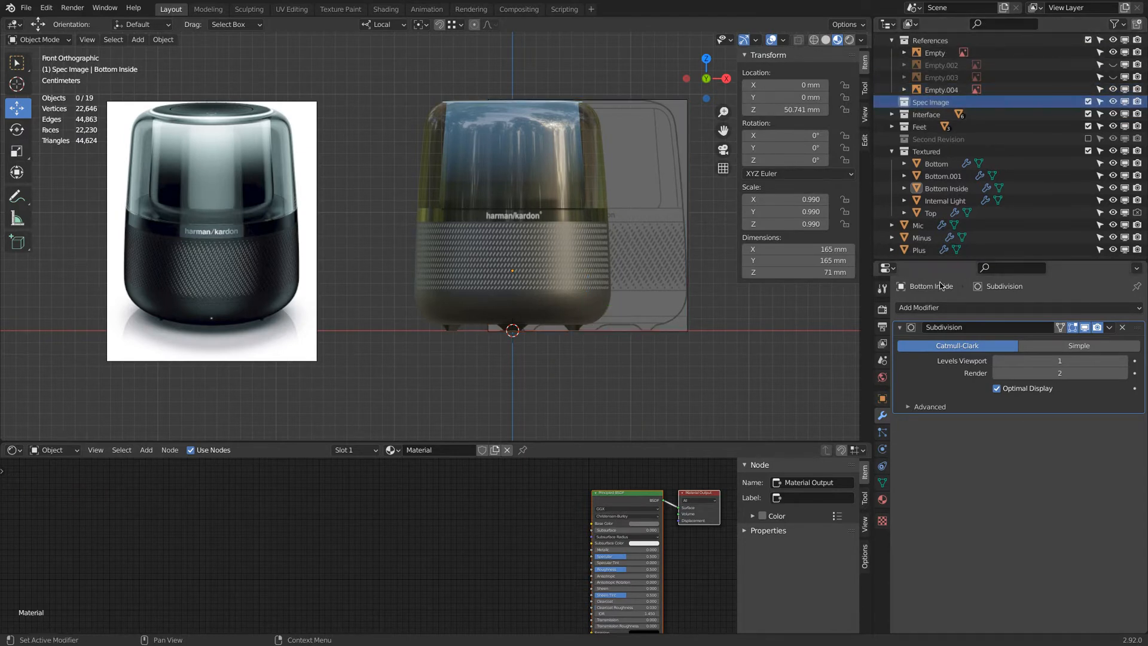
{"action": "right_click", "coordinate": [942, 103]}
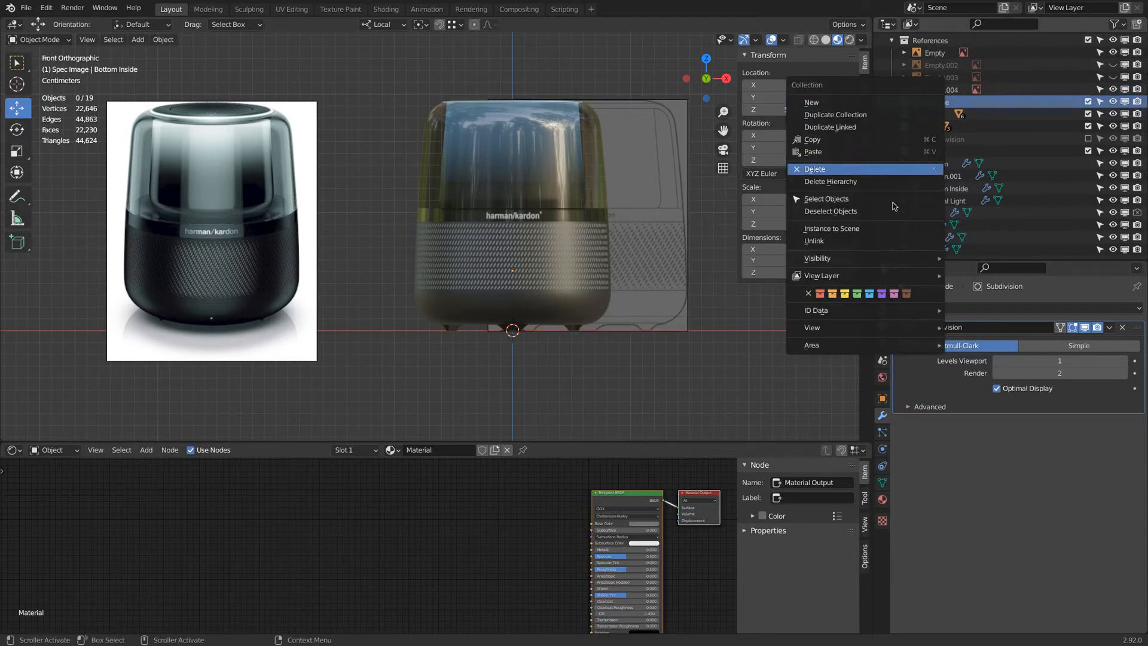
{"action": "left_click", "coordinate": [877, 174]}
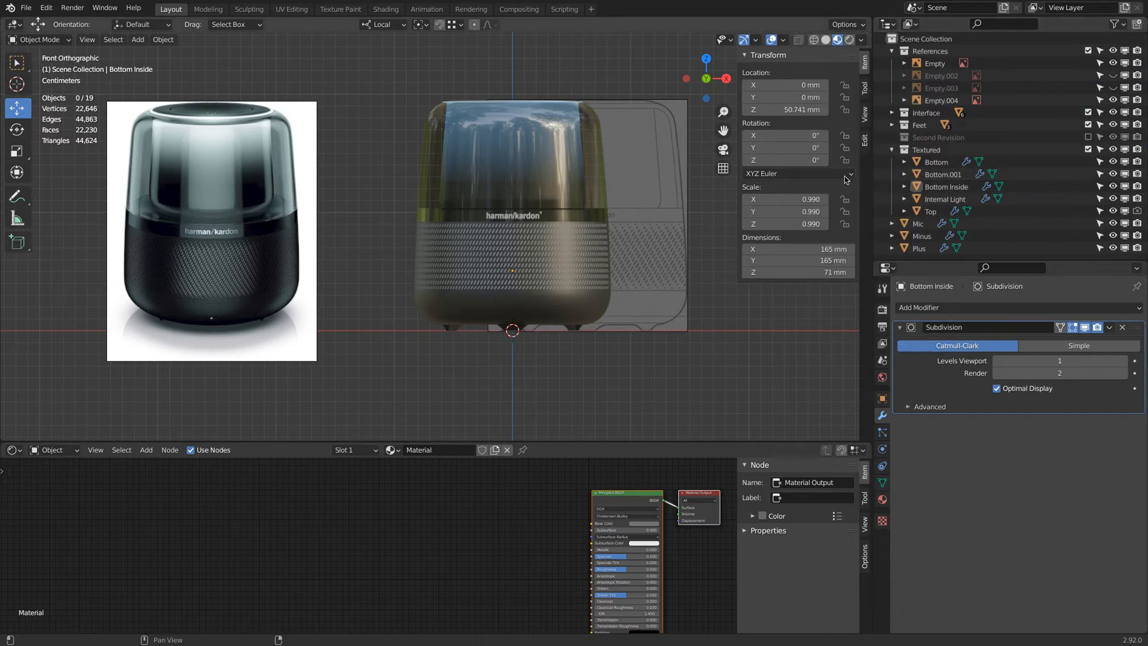
Hide Empty.004 in the viewport and add a mesh plane.
{"action": "left_click", "coordinate": [1113, 100]}
{"action": "scroll", "coordinate": [523, 217], "scroll_direction": "down", "scroll_amount": 2}
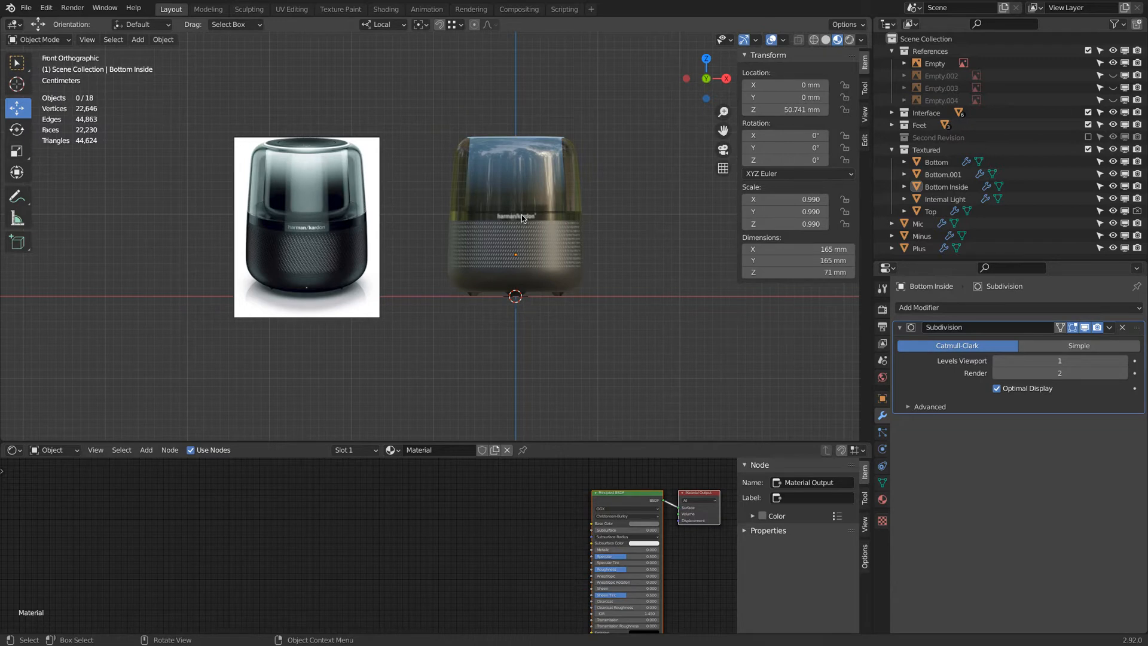
{"action": "key", "text": "shift+a"}
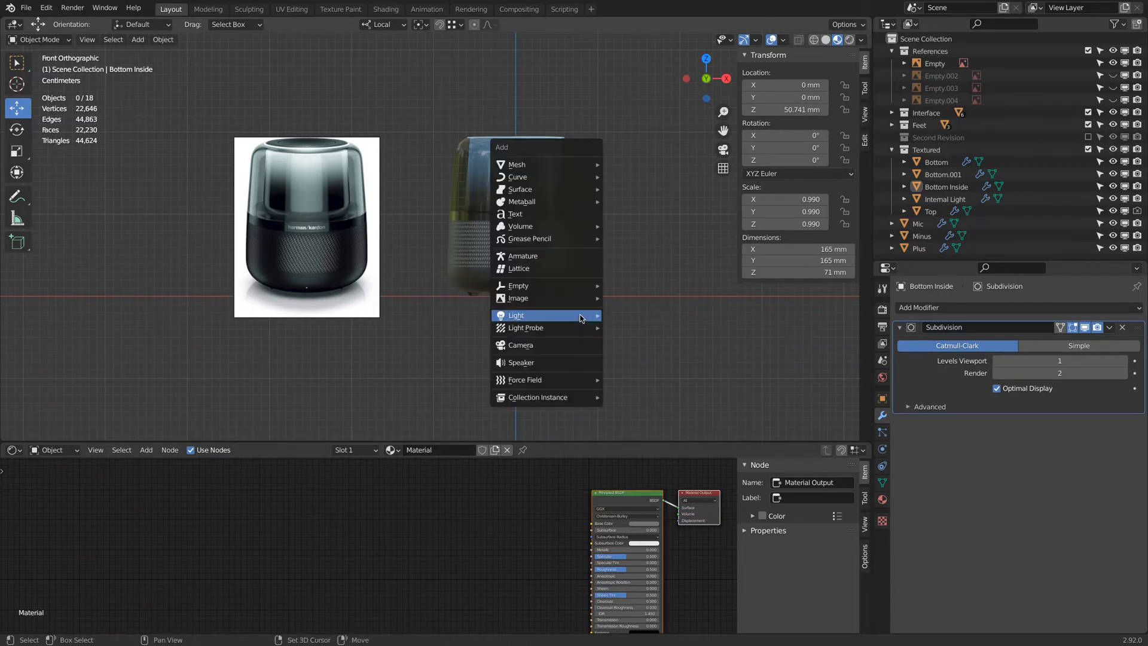
{"action": "left_click", "coordinate": [623, 165]}
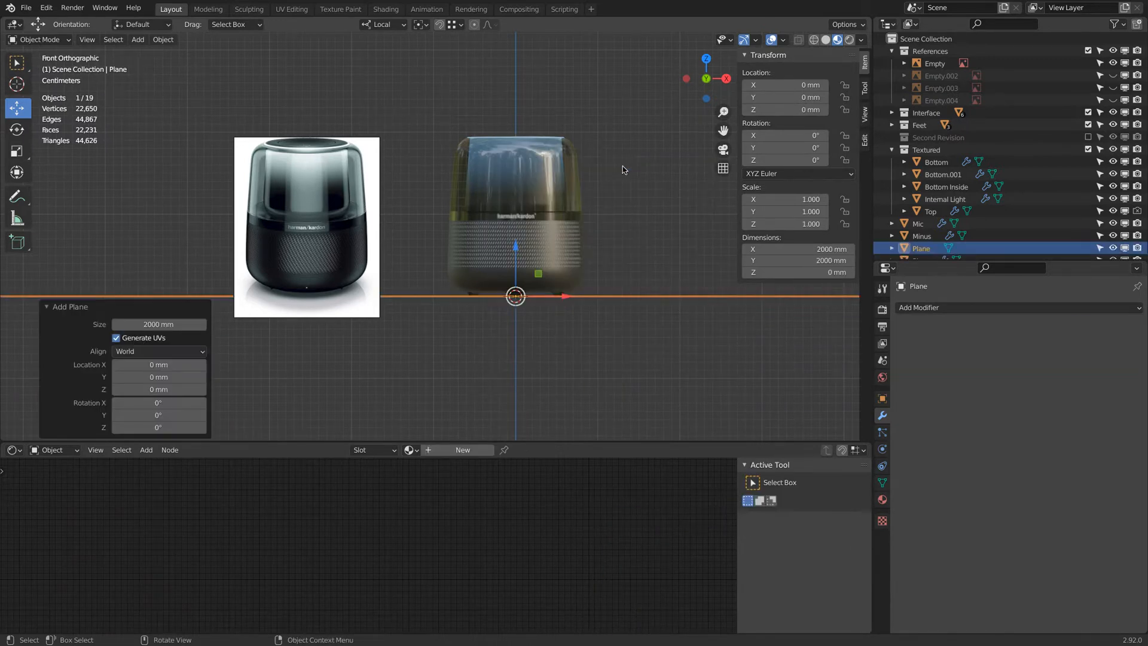
Enter Edit Mode on the plane and scale it down to about 0.281.
{"action": "scroll", "coordinate": [426, 241], "scroll_direction": "down", "scroll_amount": 1}
{"action": "middle_click_drag", "start_coordinate": [426, 241], "coordinate": [551, 245]}
{"action": "scroll", "coordinate": [552, 244], "scroll_direction": "up", "scroll_amount": 3}
{"action": "scroll", "coordinate": [553, 244], "scroll_direction": "up", "scroll_amount": 1}
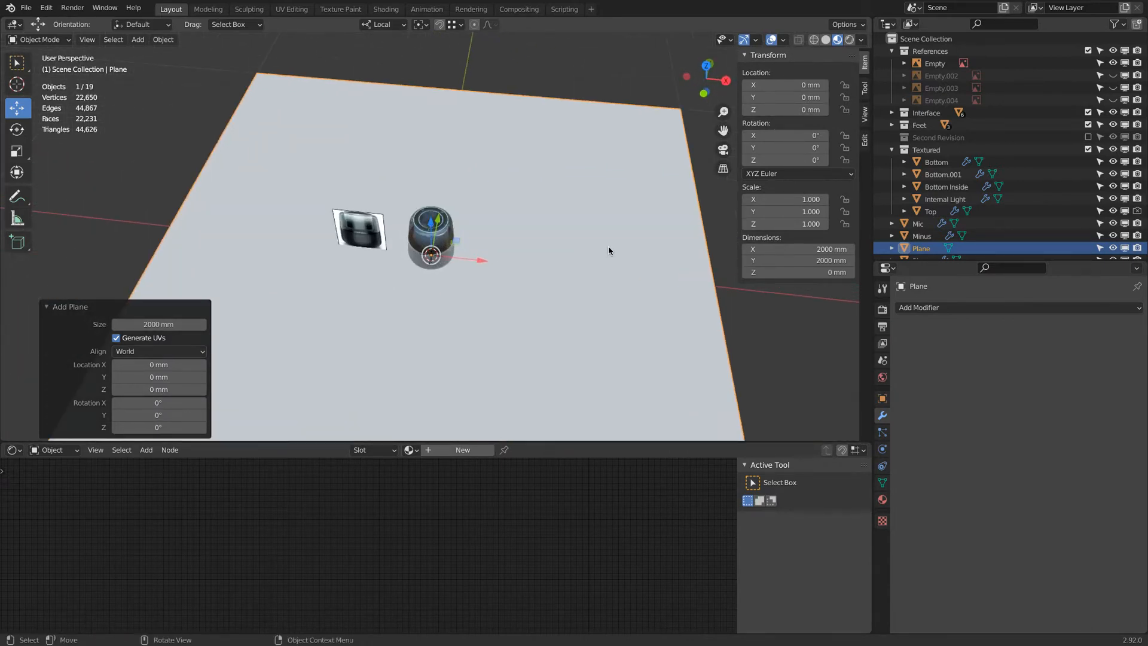
{"action": "key", "text": "Tab"}
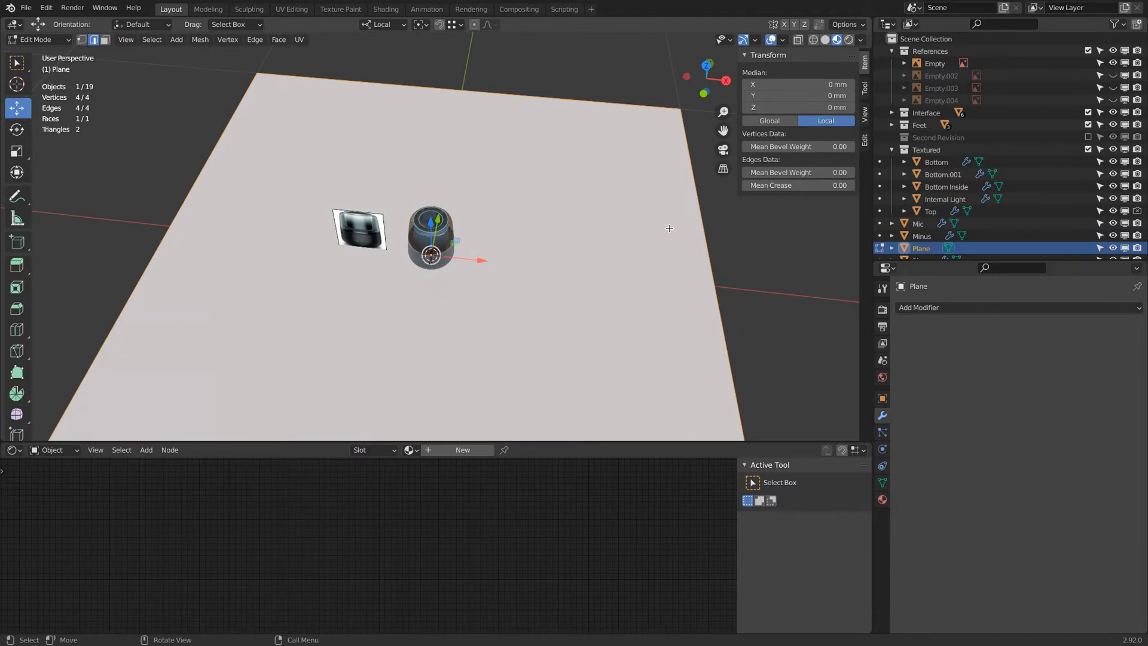
{"action": "scroll", "coordinate": [490, 227], "scroll_direction": "down", "scroll_amount": 8}
{"action": "left_click", "coordinate": [491, 203]}
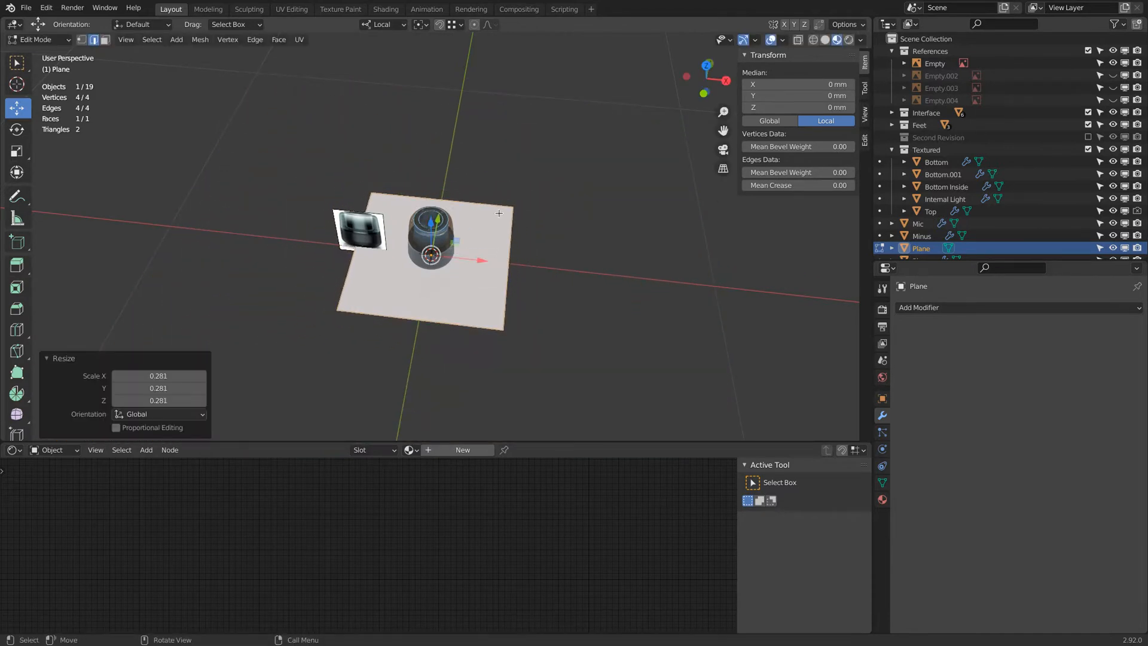
{"action": "middle_click_drag", "start_coordinate": [492, 204], "coordinate": [605, 206]}
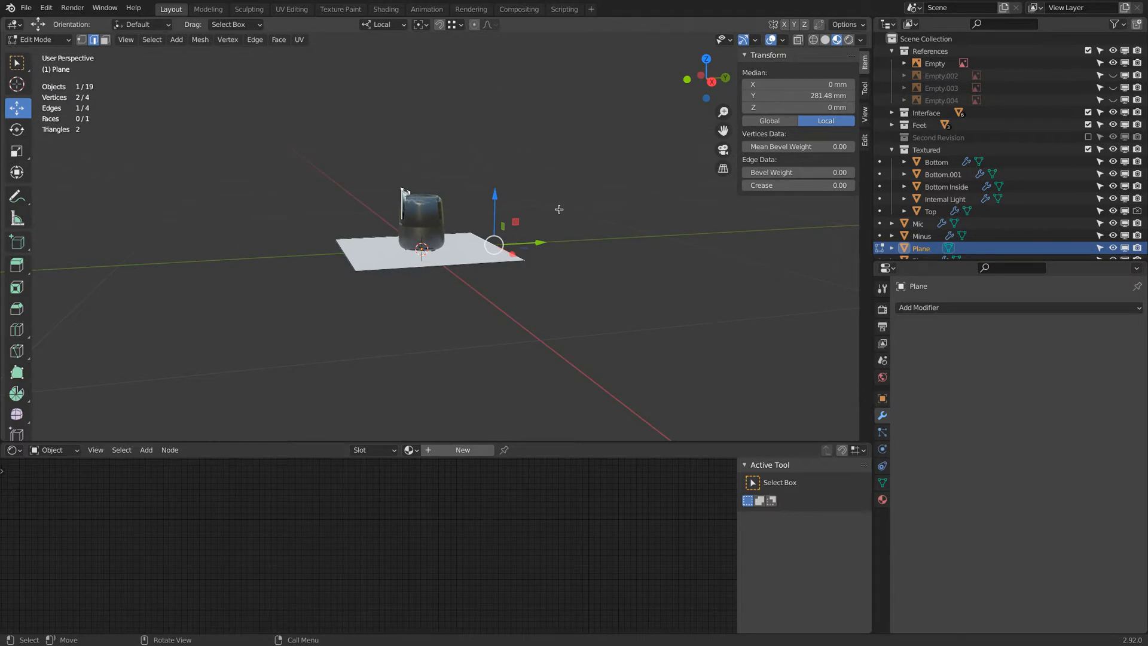
Extrude the plane's back edge straight up along Z by about 257 mm to form a wall.
{"action": "key", "text": "e"}
{"action": "key", "text": "z"}
{"action": "key", "text": "z"}
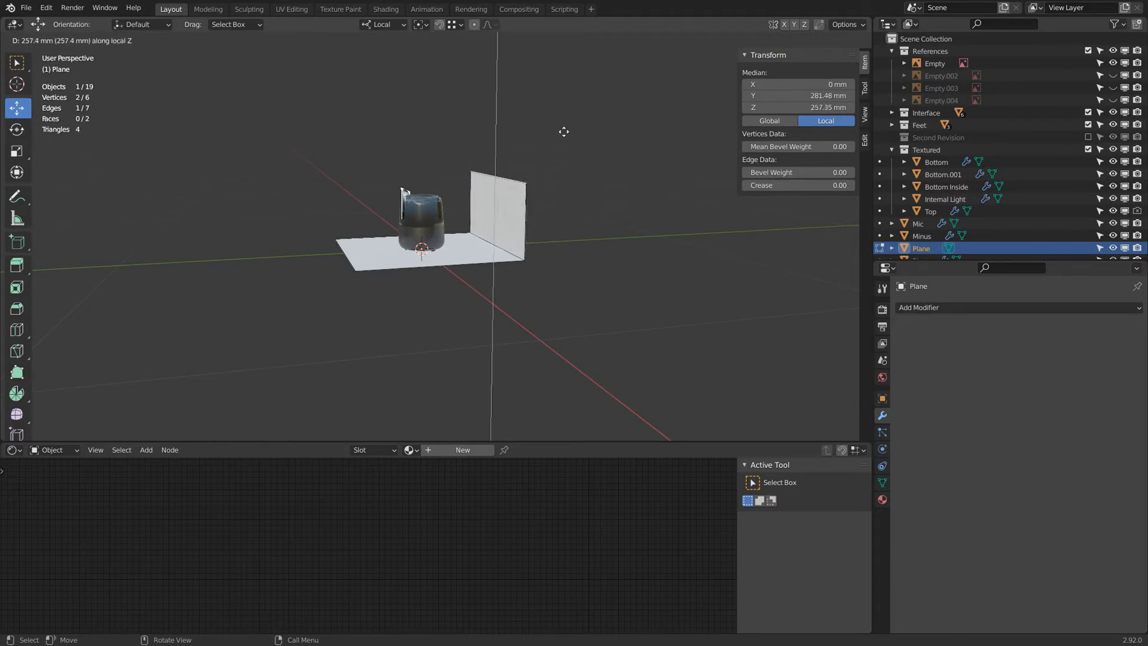
{"action": "left_click", "coordinate": [560, 95]}
Move the extruded top edge along the Y axis to tilt the backdrop wall.
{"action": "key", "text": "g"}
{"action": "key", "text": "y"}
{"action": "left_click", "coordinate": [557, 127]}
{"action": "middle_click_drag", "start_coordinate": [556, 126], "coordinate": [501, 240]}
{"action": "left_click", "coordinate": [501, 241]}
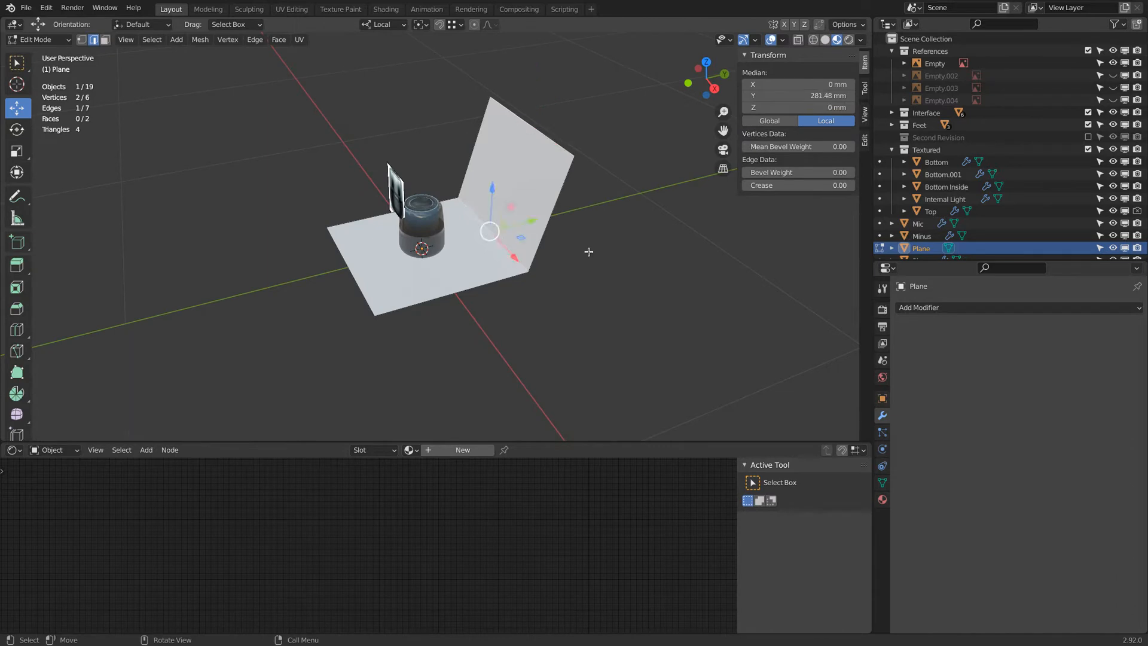
Add a Bevel modifier to the plane and set its Segments to 20.
{"action": "left_click", "coordinate": [923, 306]}
{"action": "left_click", "coordinate": [905, 357]}
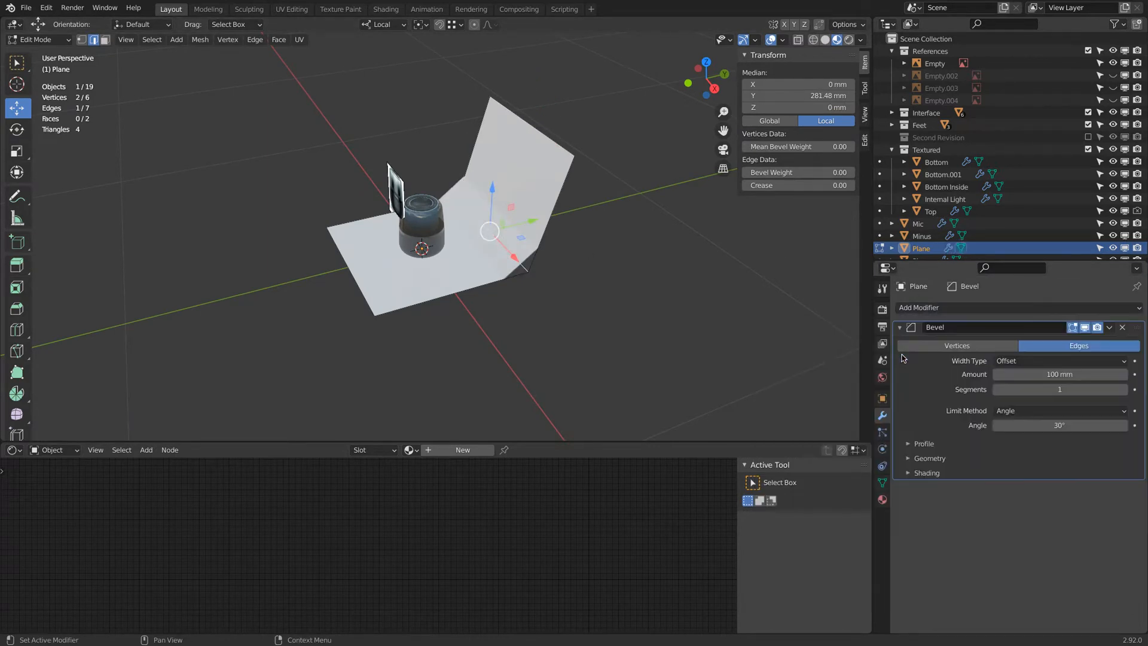
{"action": "left_click", "coordinate": [1056, 389]}
{"action": "type", "text": "20"}
{"action": "key", "text": "Return"}
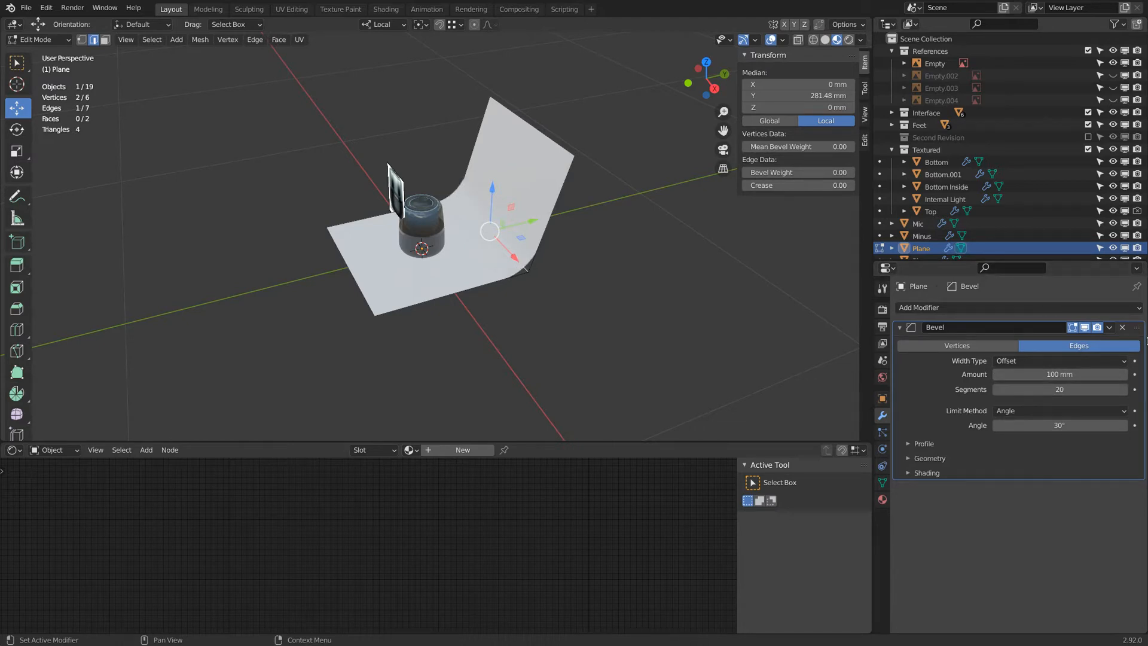
Return to Object Mode and shade the backdrop plane smooth.
{"action": "mouse_move", "coordinate": [752, 283]}
{"action": "middle_mouse_down"}
{"action": "mouse_move", "coordinate": [717, 223]}
{"action": "mouse_move", "coordinate": [758, 272]}
{"action": "middle_mouse_up"}
{"action": "key", "text": "Tab"}
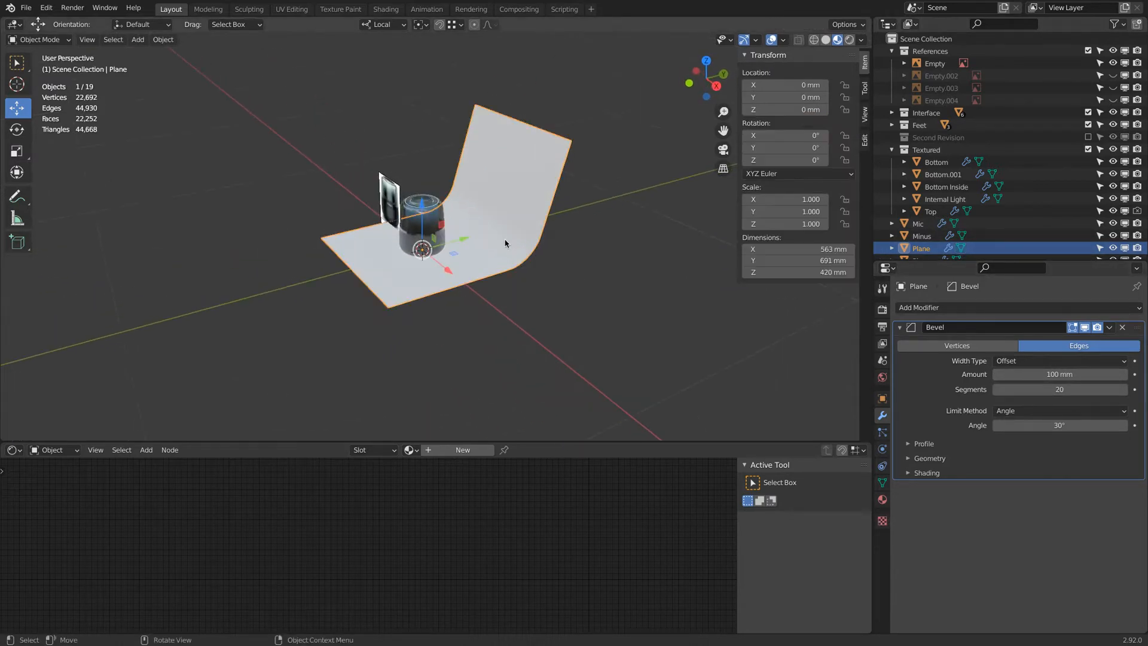
{"action": "right_click", "coordinate": [507, 246]}
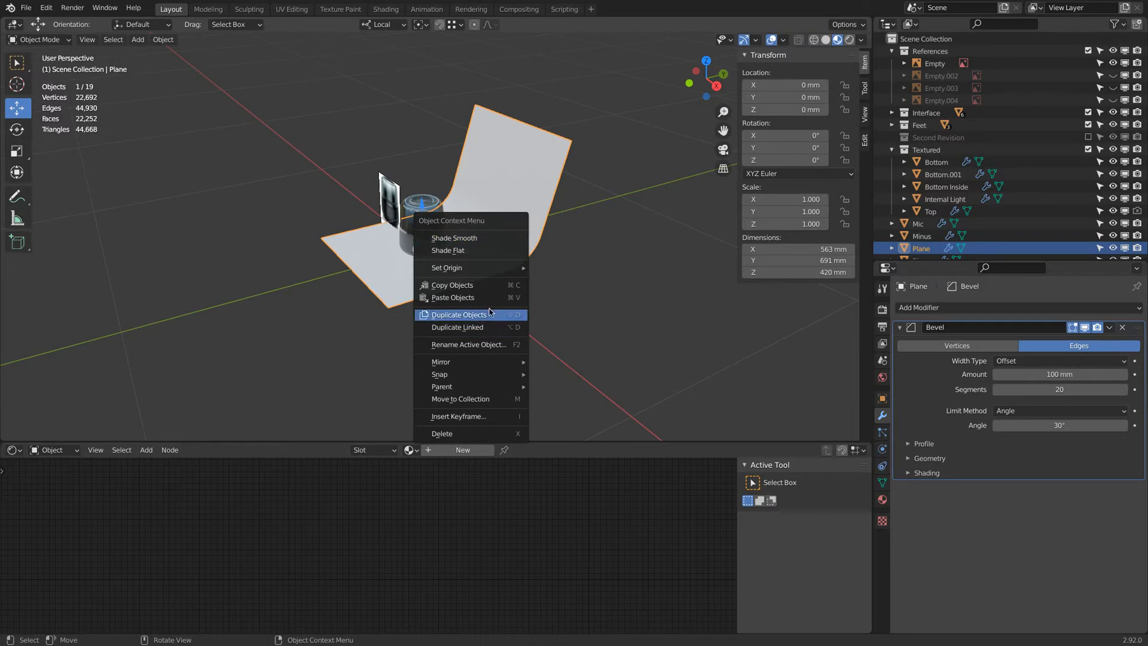
{"action": "left_click", "coordinate": [490, 240]}
Create a new material for the backdrop plane and set its Specular to 1.000.
{"action": "scroll", "coordinate": [500, 250], "scroll_direction": "up", "scroll_amount": 3}
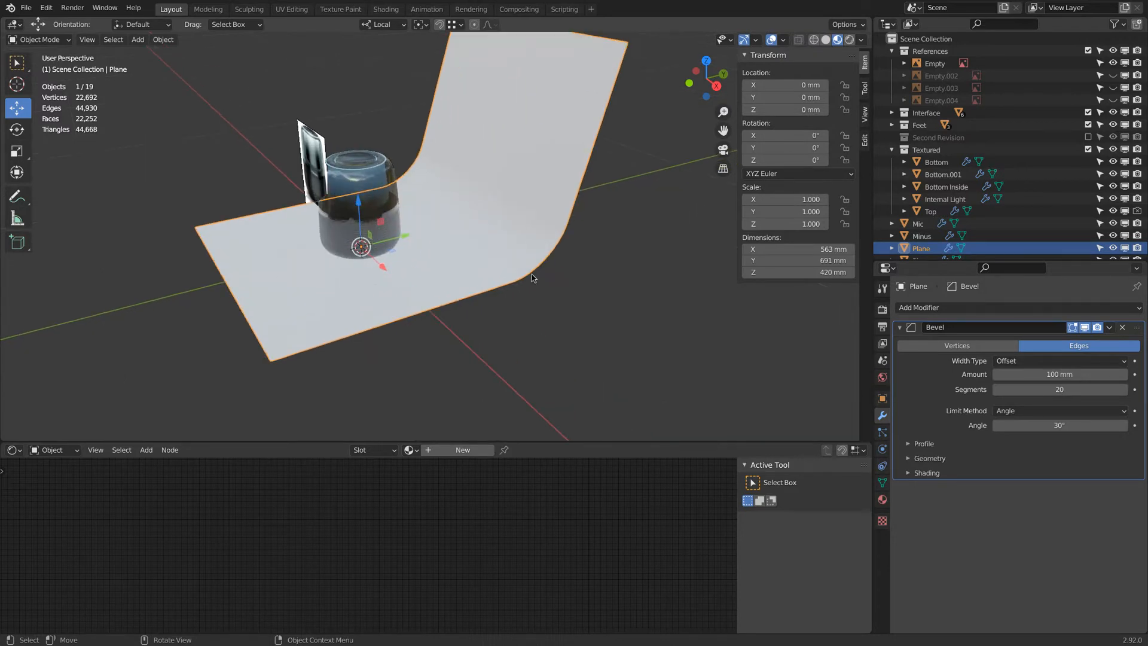
{"action": "left_click", "coordinate": [882, 499]}
{"action": "left_click", "coordinate": [1008, 531]}
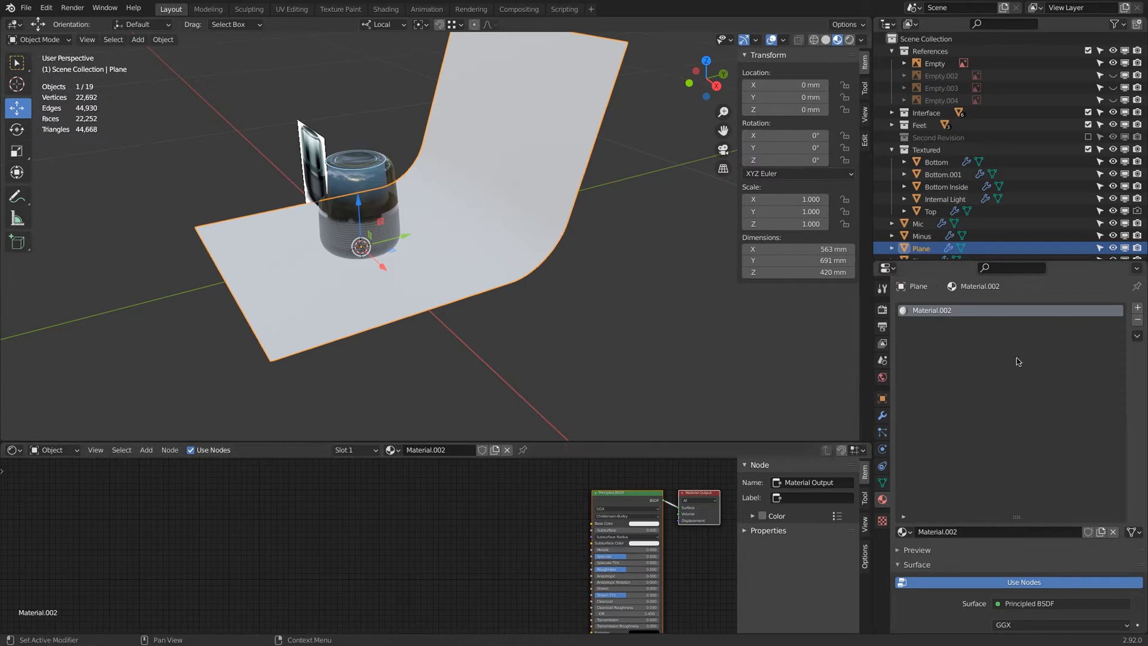
{"action": "scroll", "coordinate": [1013, 518], "scroll_direction": "down", "scroll_amount": 10}
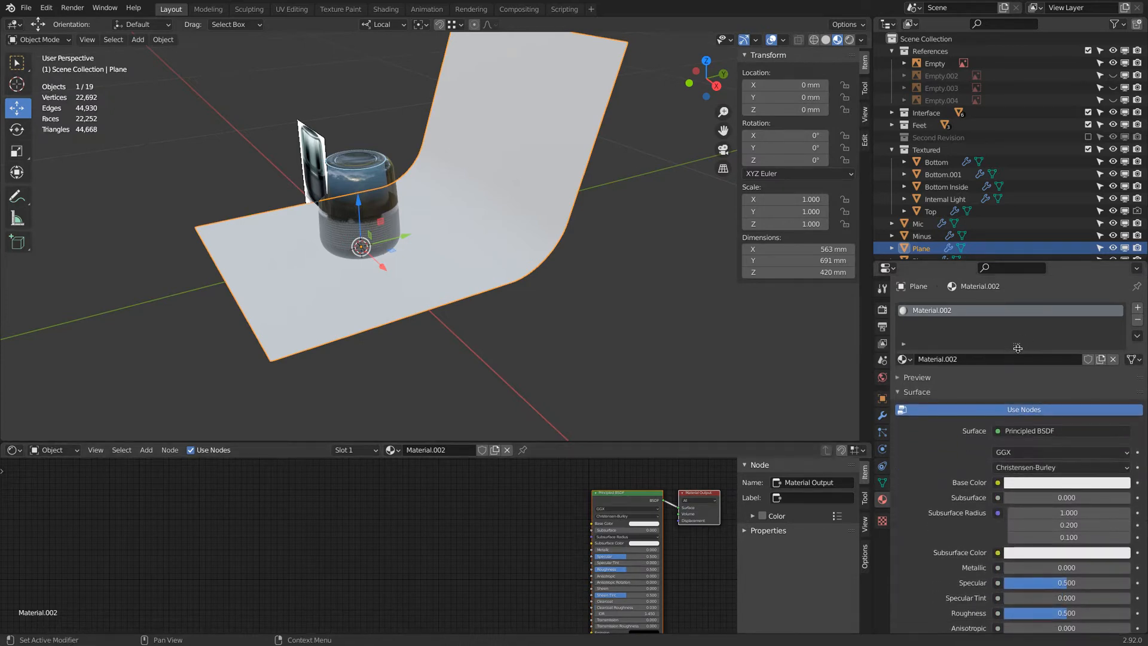
{"action": "left_click_drag", "start_coordinate": [1066, 449], "coordinate": [935, 482]}
{"action": "middle_click_drag", "start_coordinate": [400, 287], "coordinate": [367, 255]}
Add a camera to the scene.
{"action": "key", "text": "shift+a"}
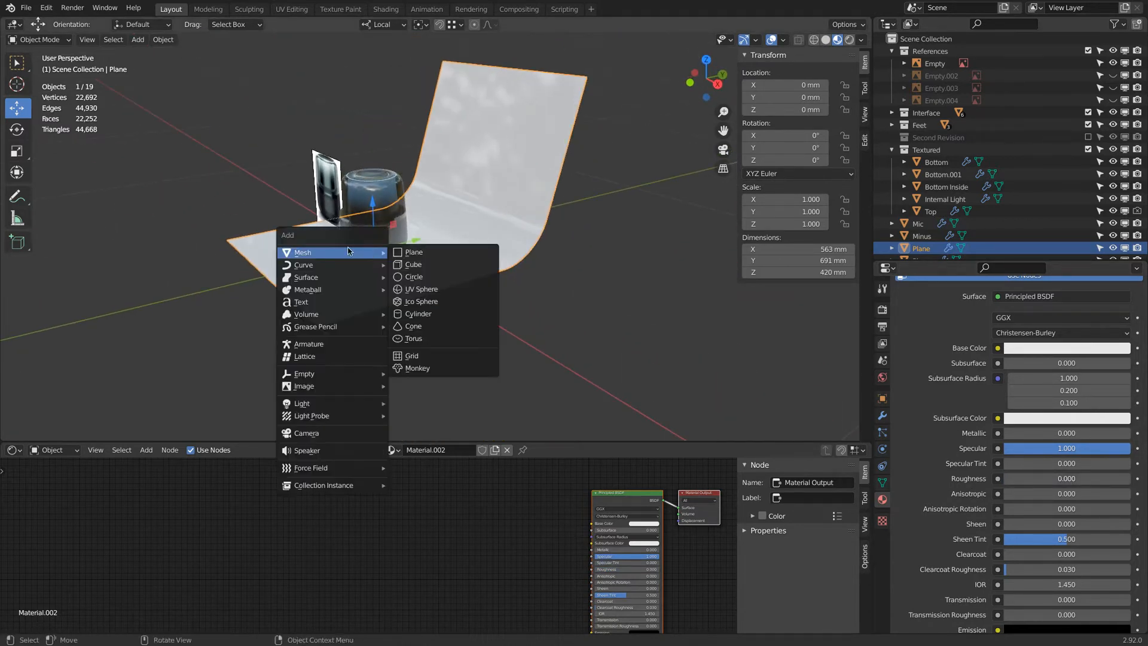
{"action": "key", "text": "shift+a"}
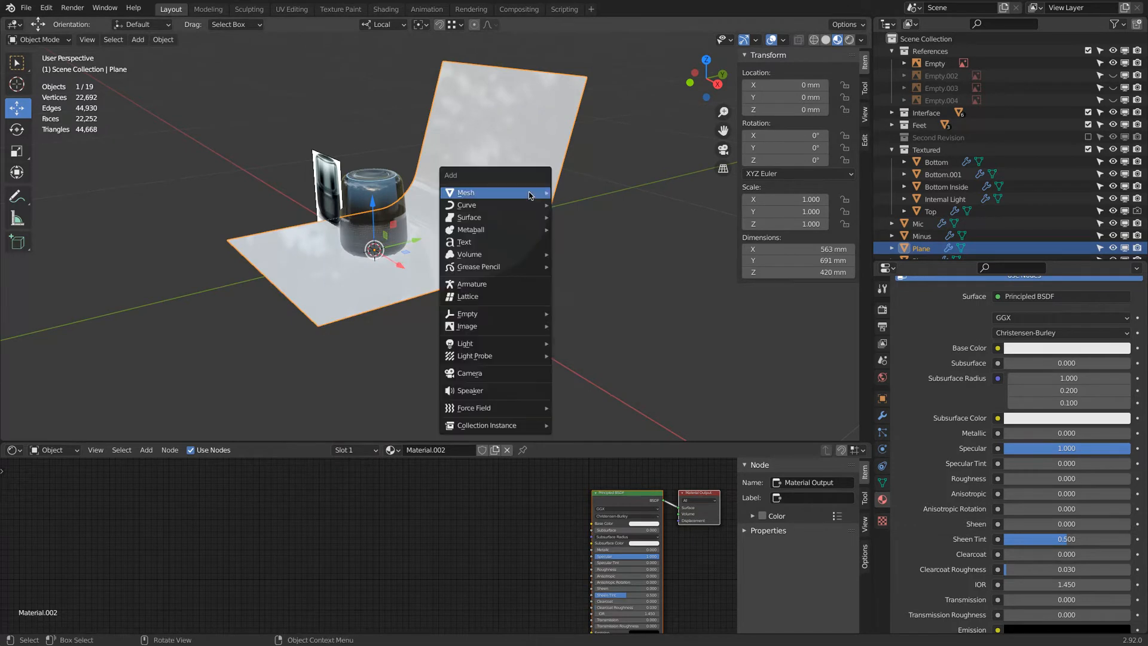
{"action": "left_click", "coordinate": [509, 373]}
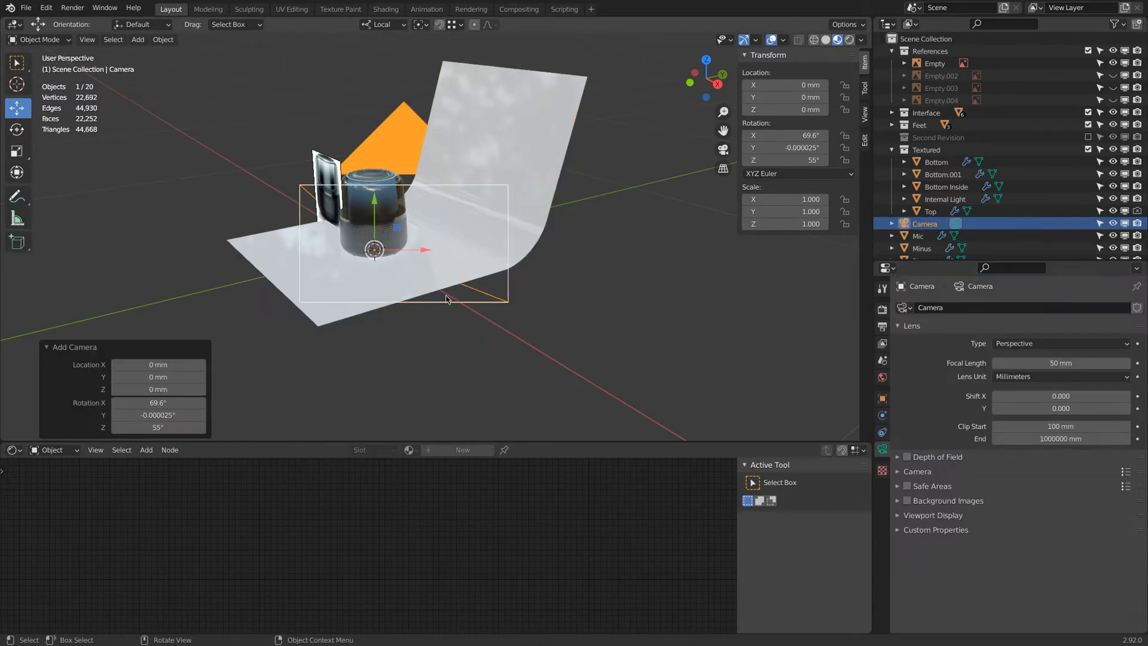
Switch the transform orientation to Global and move the camera about -559 mm along Y.
{"action": "left_click", "coordinate": [399, 26]}
{"action": "left_click", "coordinate": [422, 64]}
{"action": "left_click_drag", "start_coordinate": [427, 250], "coordinate": [183, 308]}
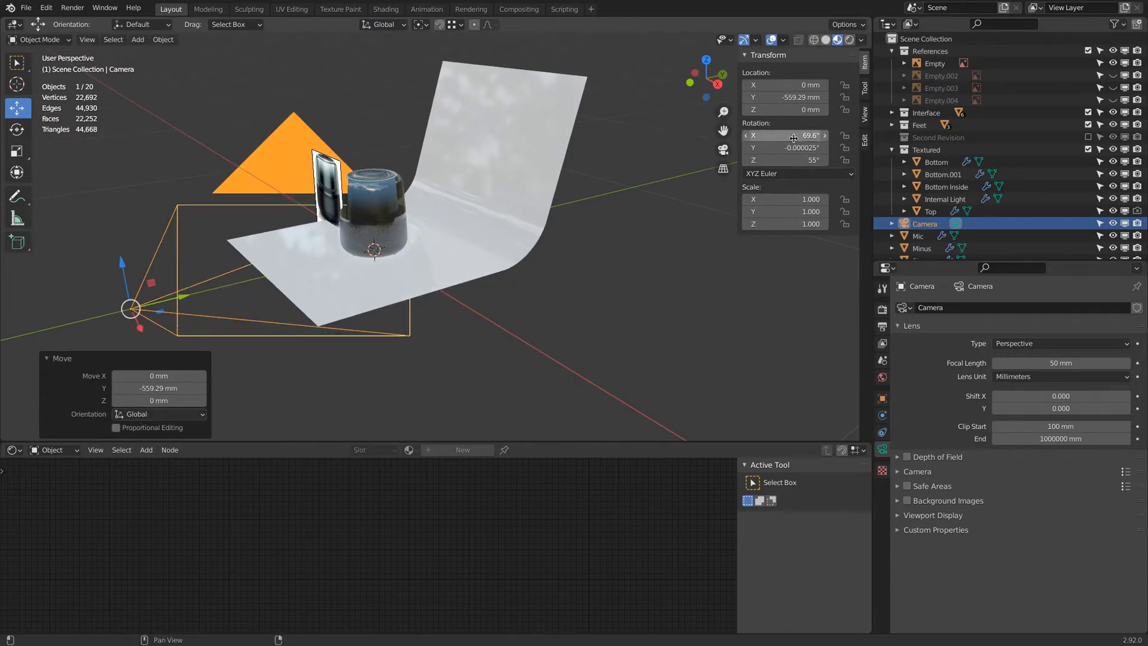
Set the camera's X, Y and Z rotation values to 0°.
{"action": "left_click_drag", "start_coordinate": [794, 138], "coordinate": [805, 160]}
{"action": "left_click", "coordinate": [795, 138]}
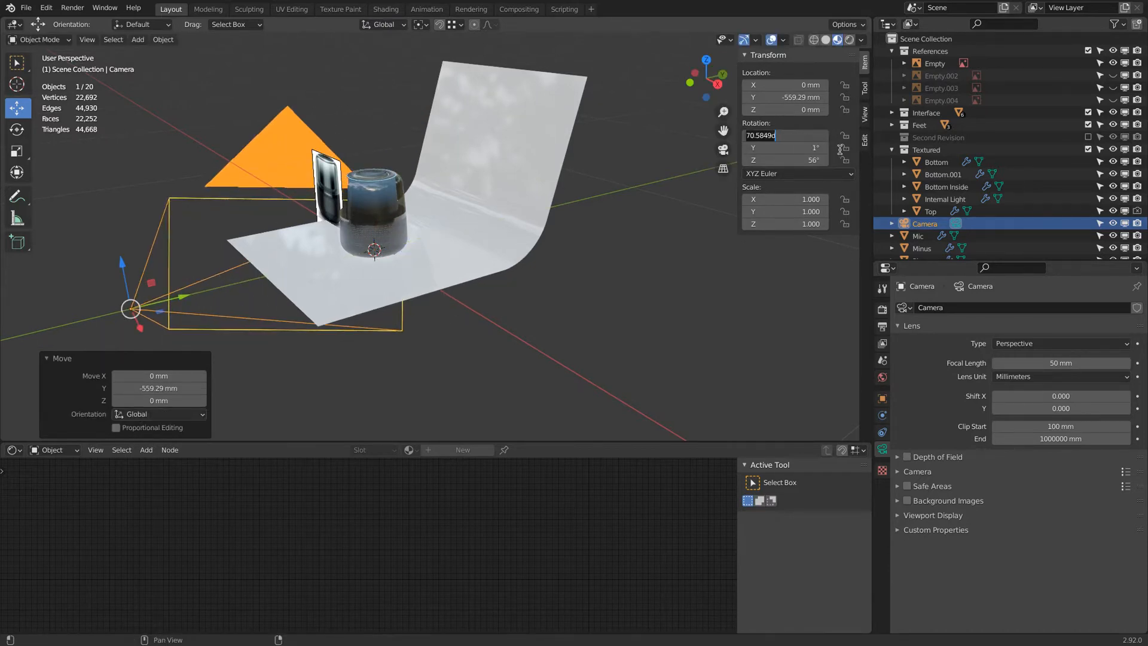
{"action": "type", "text": "0"}
{"action": "key", "text": "Return"}
Set the camera's X rotation to 90°.
{"action": "scroll", "coordinate": [452, 184], "scroll_direction": "down", "scroll_amount": 4}
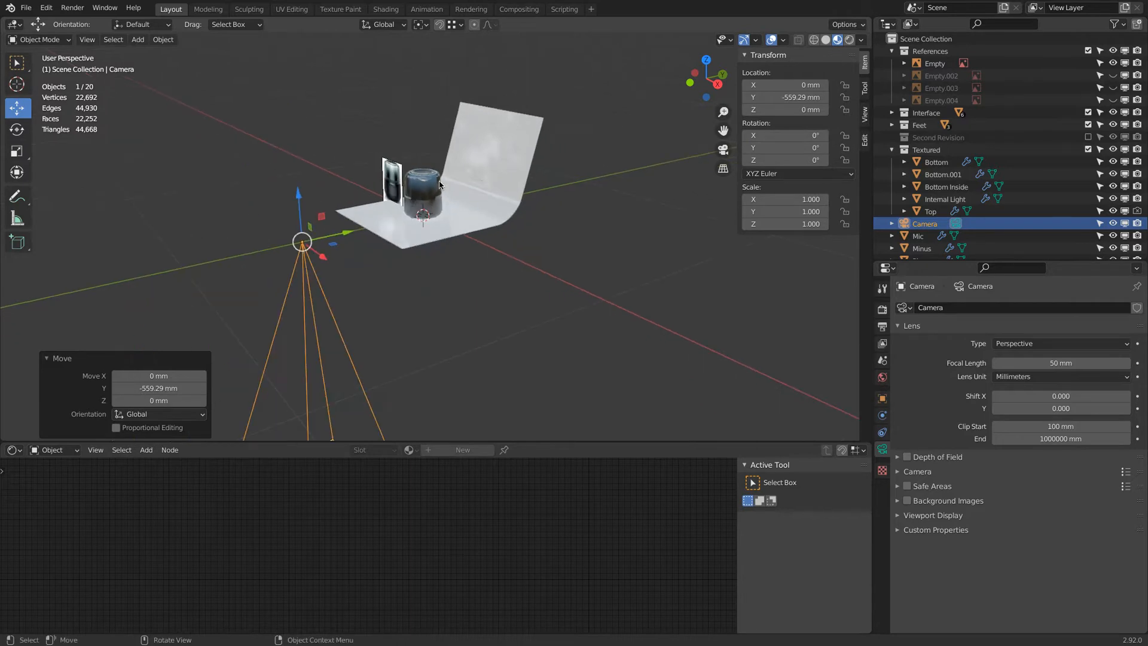
{"action": "middle_click_drag", "start_coordinate": [452, 185], "coordinate": [486, 128], "text": "shift"}
{"action": "scroll", "coordinate": [486, 129], "scroll_direction": "down", "scroll_amount": 2}
{"action": "middle_click_drag", "start_coordinate": [440, 209], "coordinate": [405, 220]}
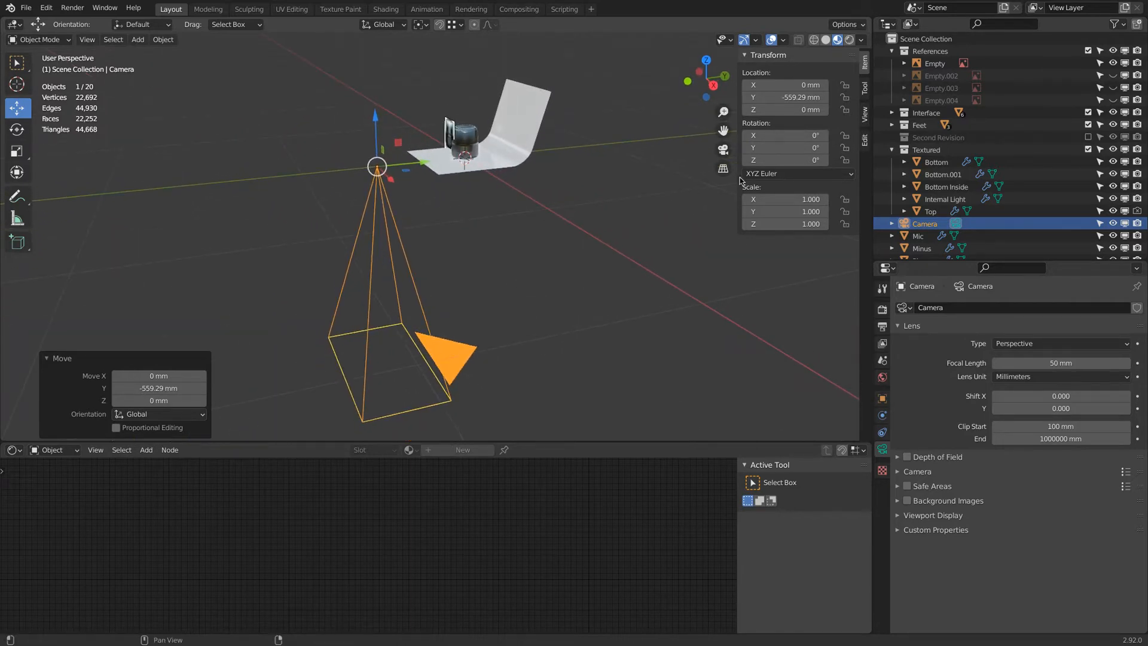
{"action": "left_click_drag", "start_coordinate": [788, 135], "coordinate": [835, 135]}
{"action": "double_click", "coordinate": [792, 131]}
{"action": "type", "text": "90"}
{"action": "key", "text": "Return"}
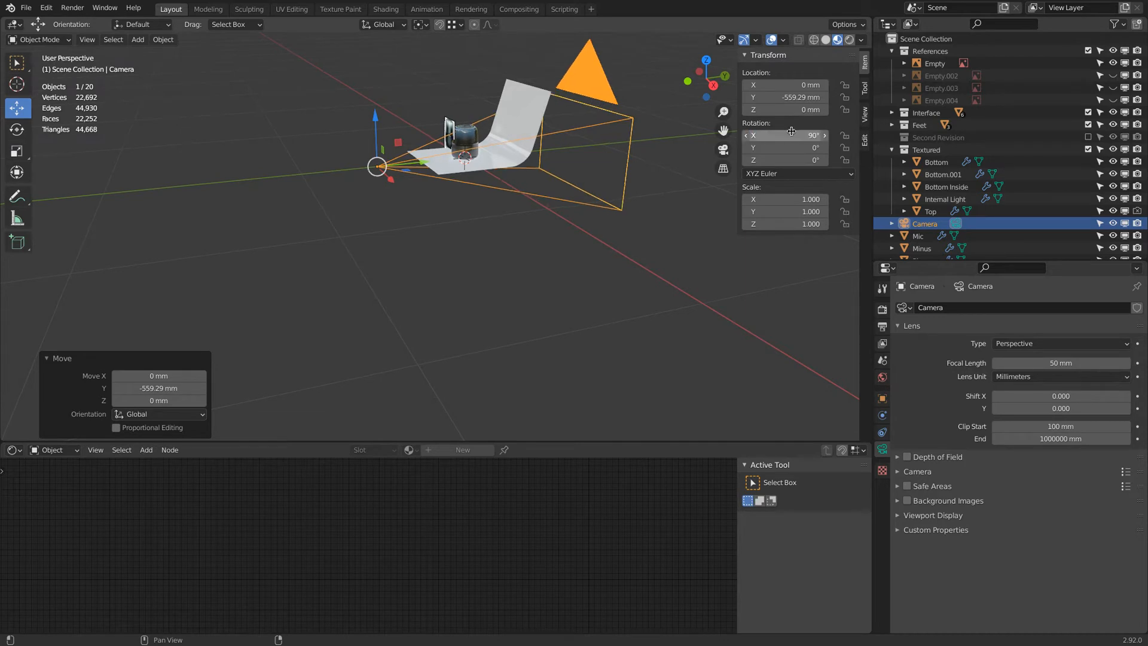
Scale the camera down to about 0.156 and raise it about 160 mm along Z.
{"action": "key", "text": "s"}
{"action": "left_click", "coordinate": [409, 199]}
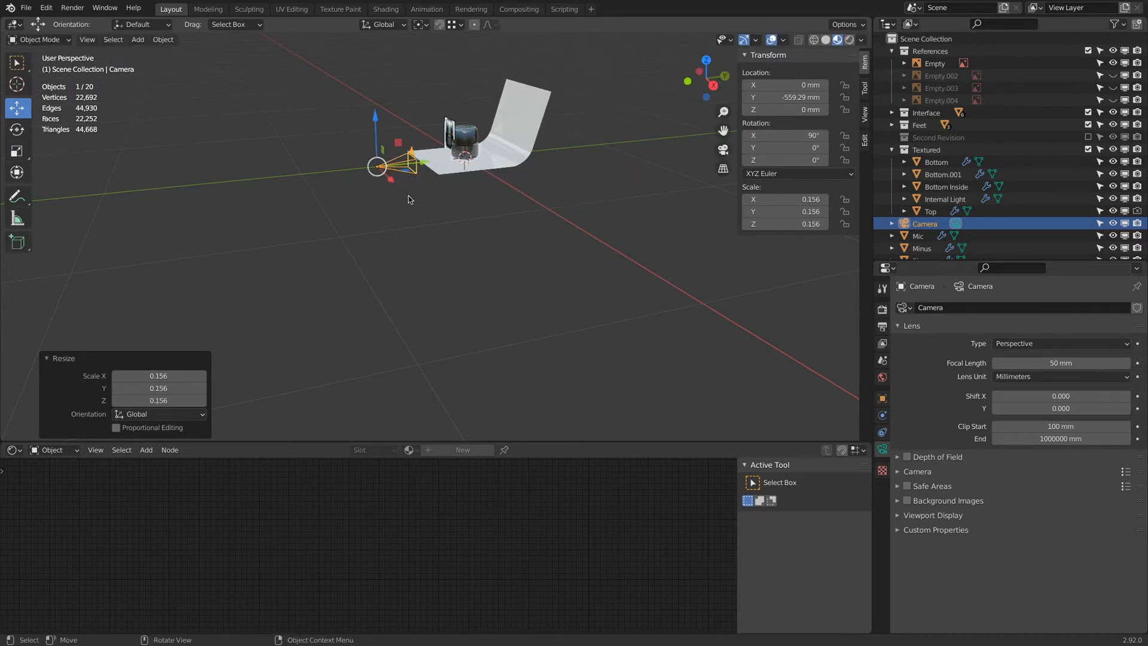
{"action": "left_click_drag", "start_coordinate": [375, 117], "coordinate": [376, 90]}
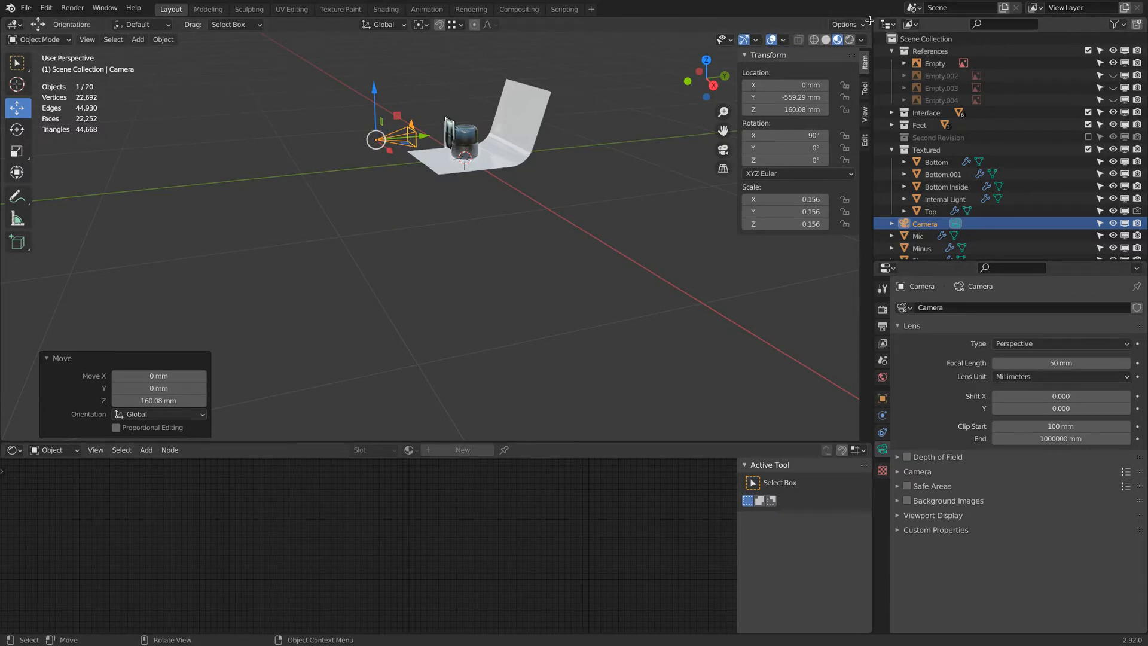
Split the 3D viewport vertically into two side-by-side views.
{"action": "right_click", "coordinate": [873, 46]}
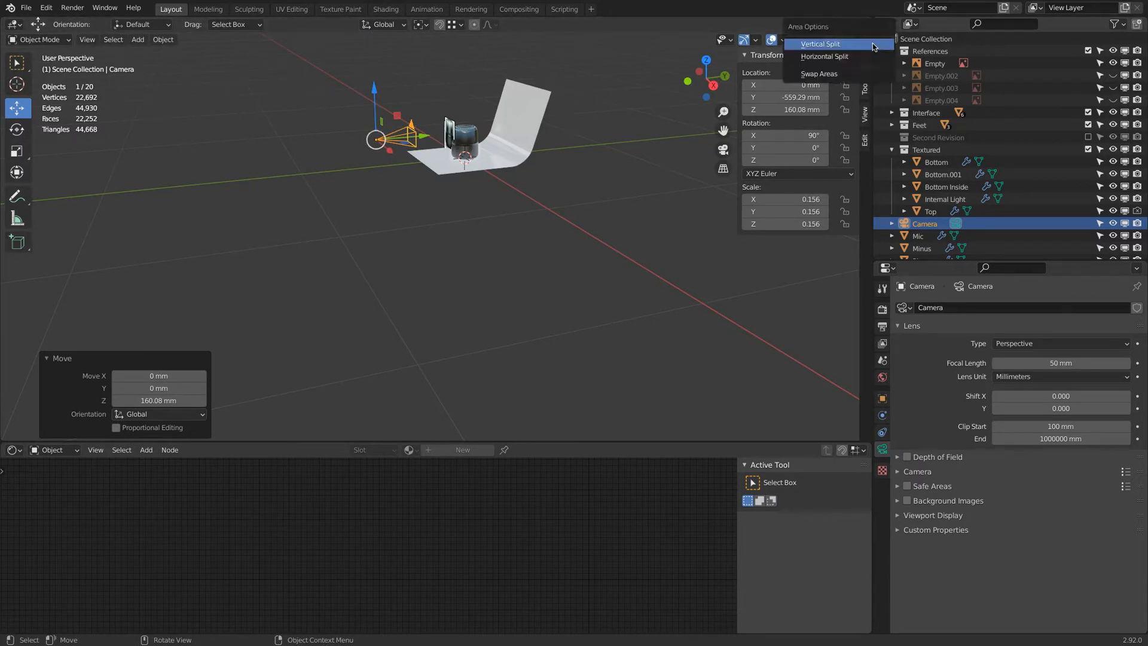
{"action": "left_click", "coordinate": [873, 45]}
{"action": "left_click", "coordinate": [450, 197]}
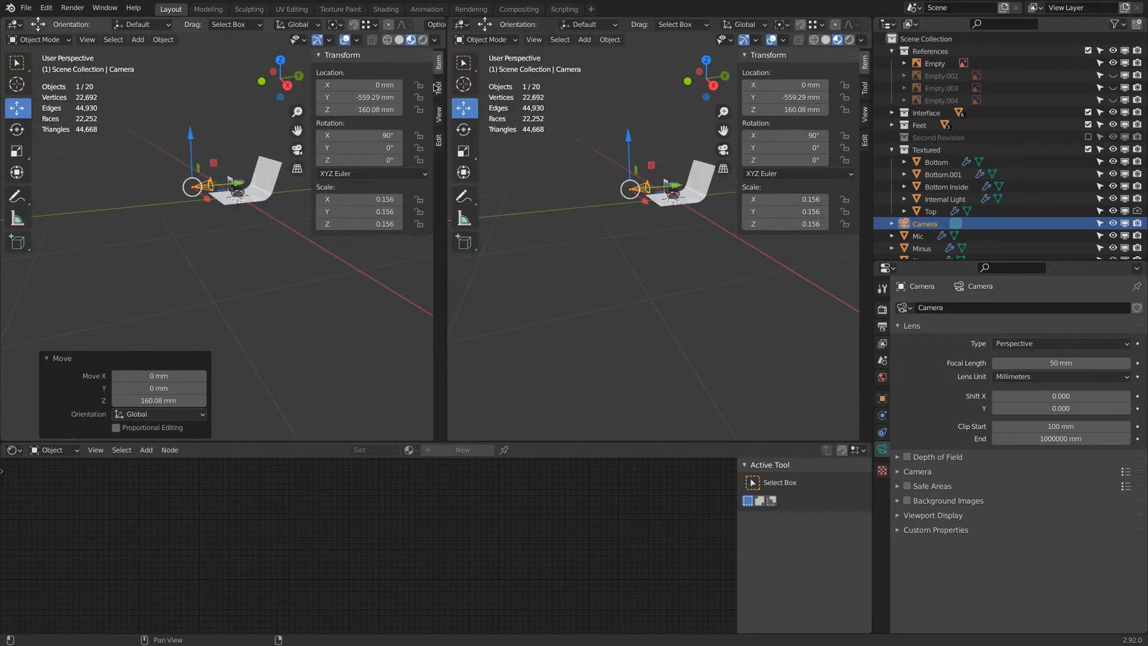
{"action": "scroll", "coordinate": [229, 156], "scroll_direction": "up", "scroll_amount": 3}
{"action": "middle_click_drag", "start_coordinate": [196, 159], "coordinate": [222, 158]}
{"action": "middle_click_drag", "start_coordinate": [287, 180], "coordinate": [300, 163]}
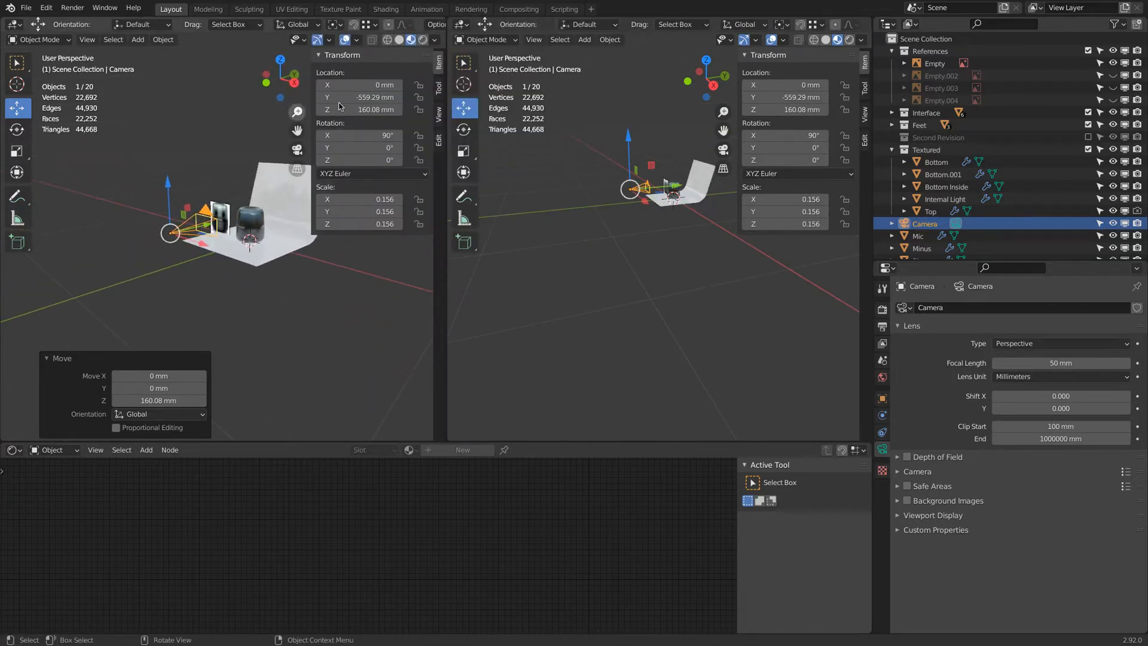
Switch the left viewport to the camera's view and open the output properties.
{"action": "left_click", "coordinate": [297, 149]}
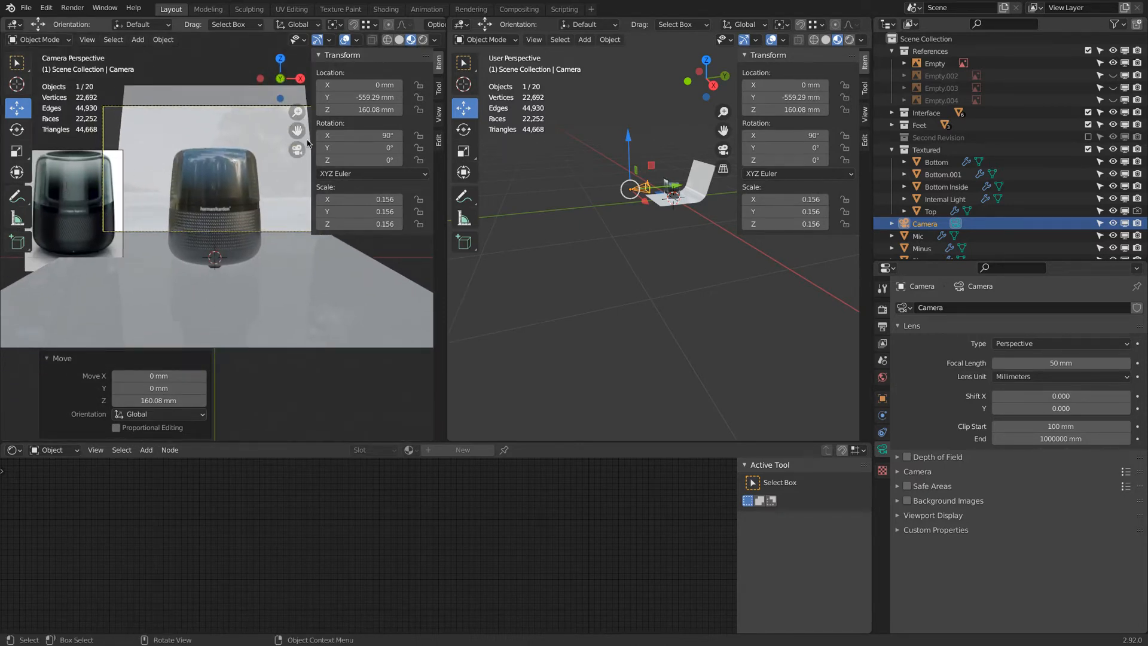
{"action": "left_click", "coordinate": [883, 309]}
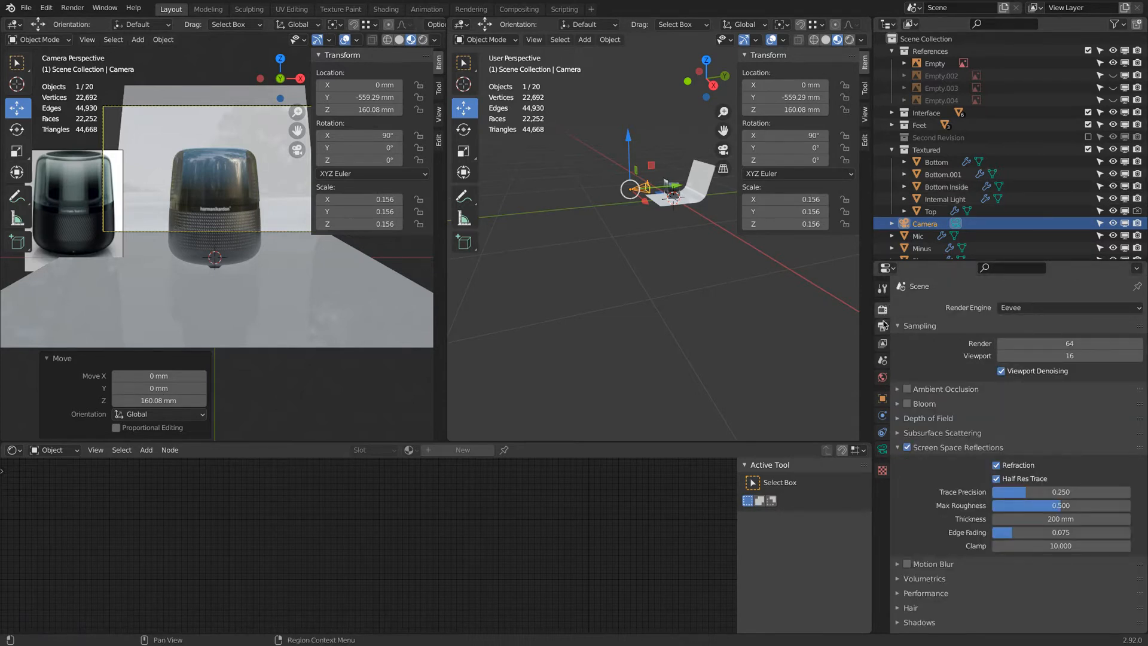
{"action": "left_click", "coordinate": [883, 326]}
Set the output resolution to 600 × 800 px.
{"action": "left_click", "coordinate": [1065, 321]}
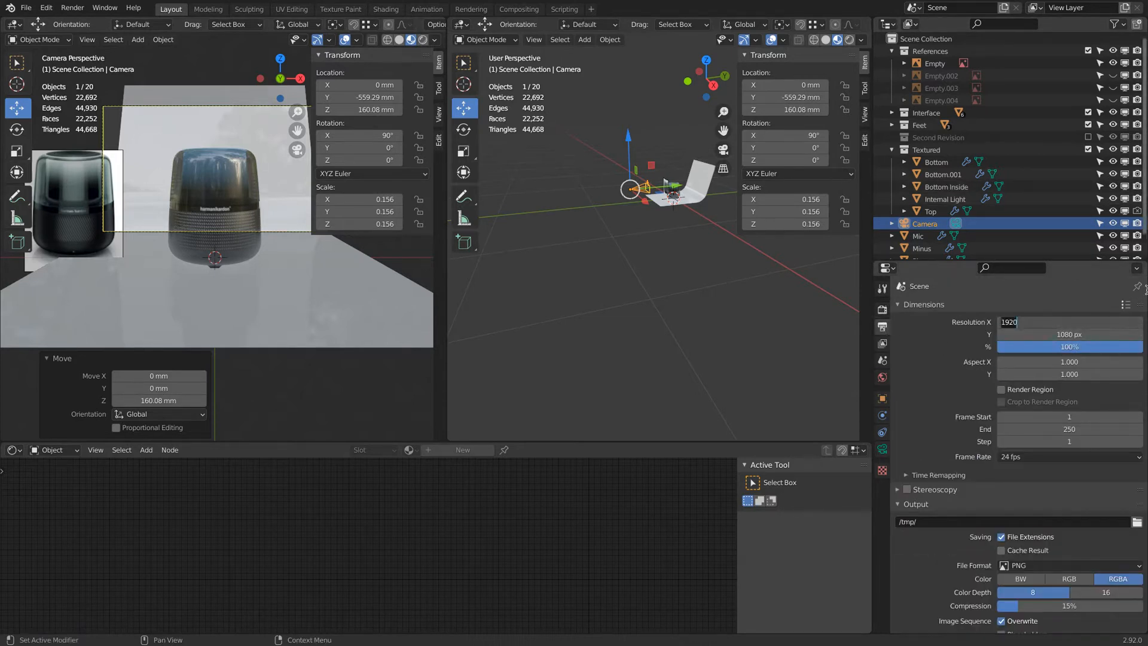
{"action": "type", "text": "10"}
{"action": "key", "text": "Tab"}
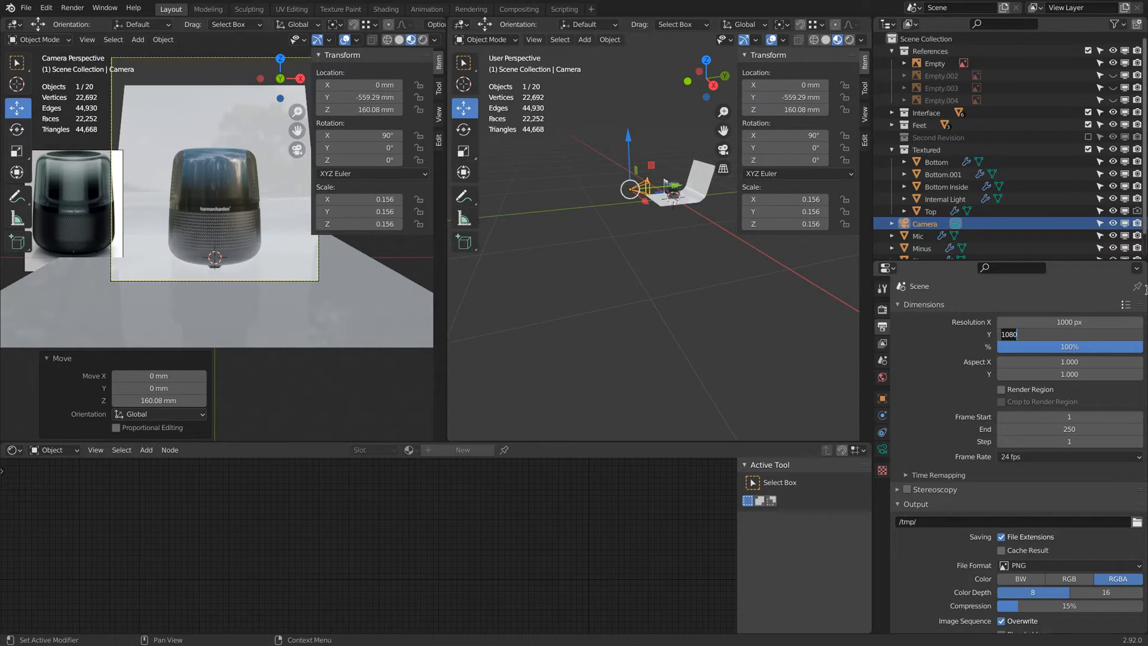
{"action": "type", "text": "500"}
{"action": "key", "text": "Return"}
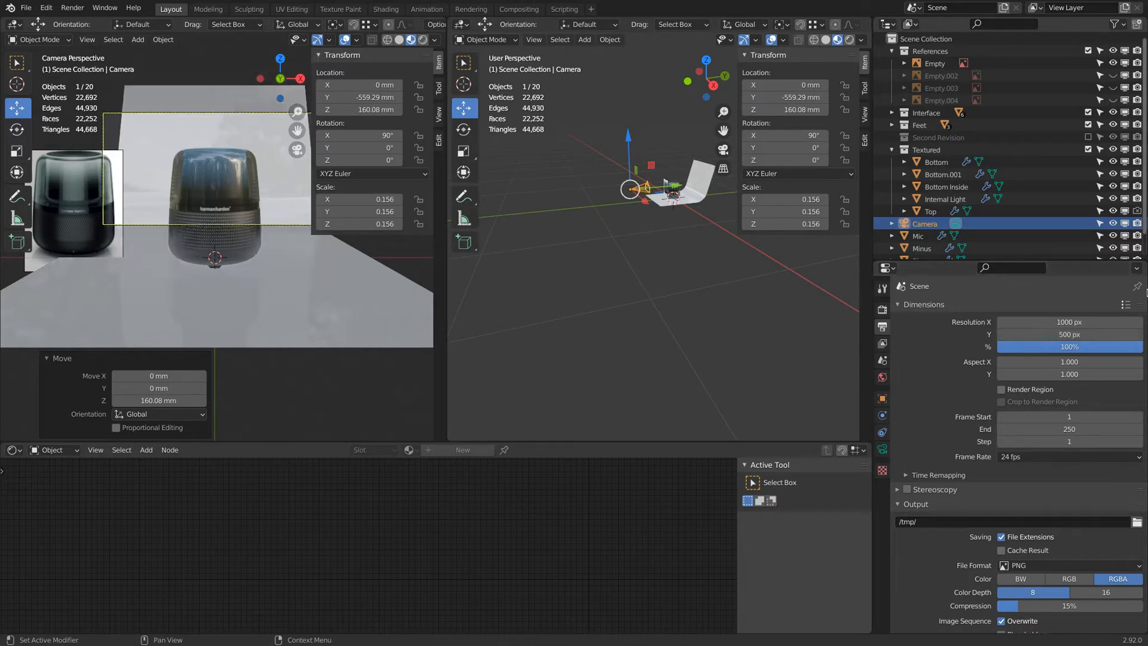
{"action": "left_click", "coordinate": [1061, 322]}
{"action": "type", "text": "600"}
{"action": "key", "text": "Tab"}
{"action": "type", "text": "1000"}
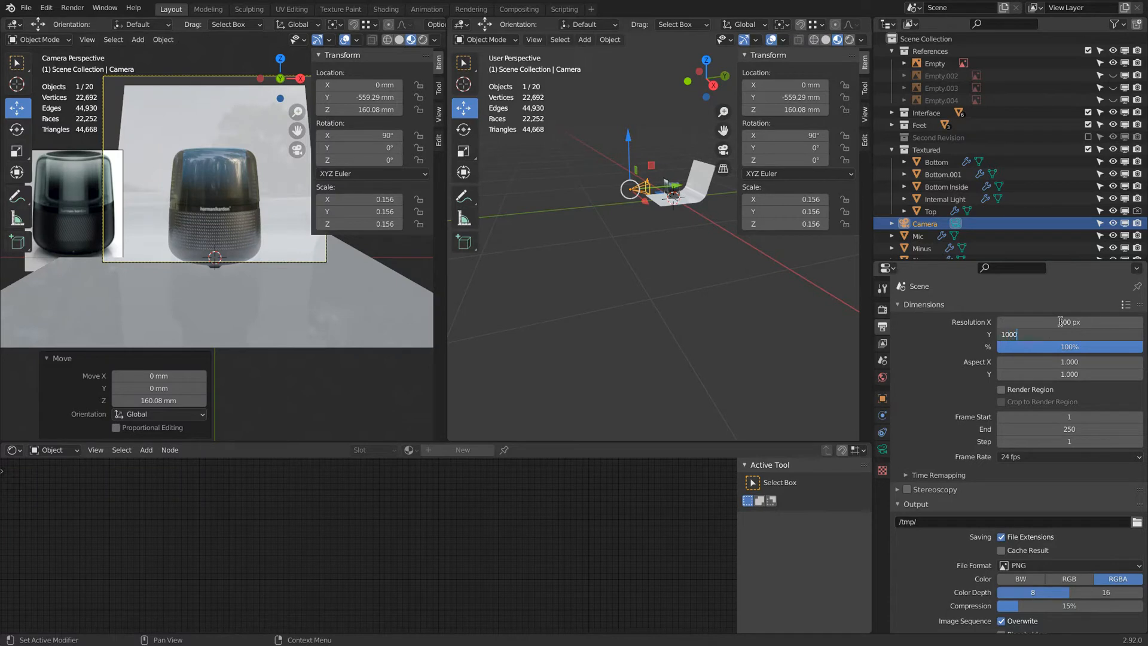
{"action": "key", "text": "Return"}
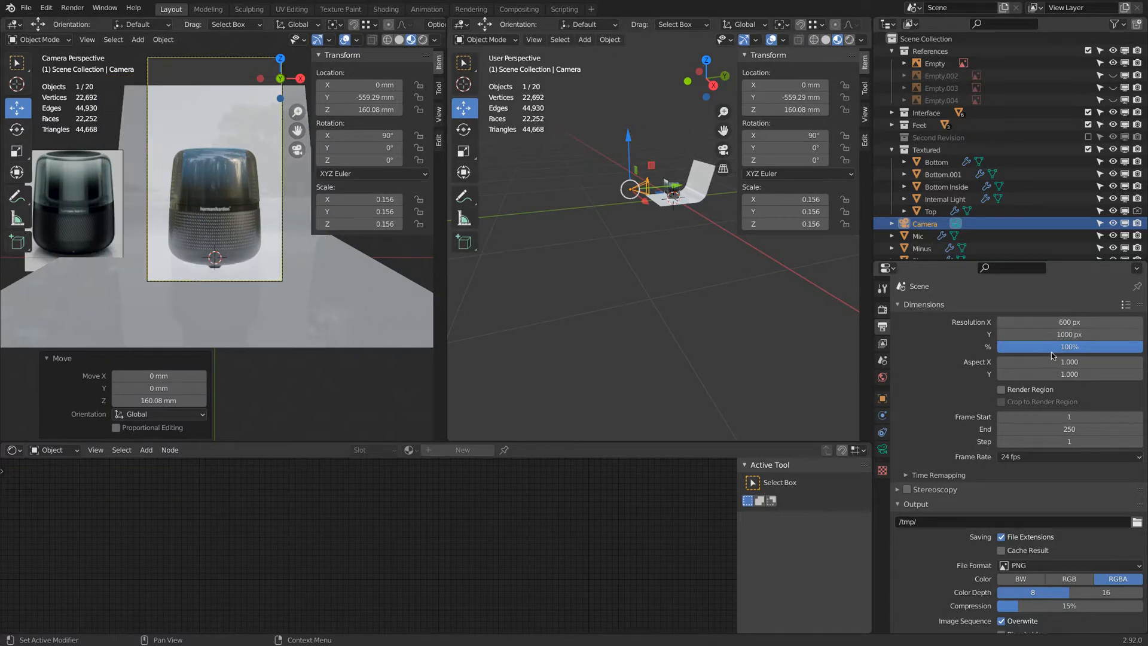
{"action": "left_click", "coordinate": [1054, 335]}
{"action": "type", "text": "800"}
{"action": "key", "text": "Return"}
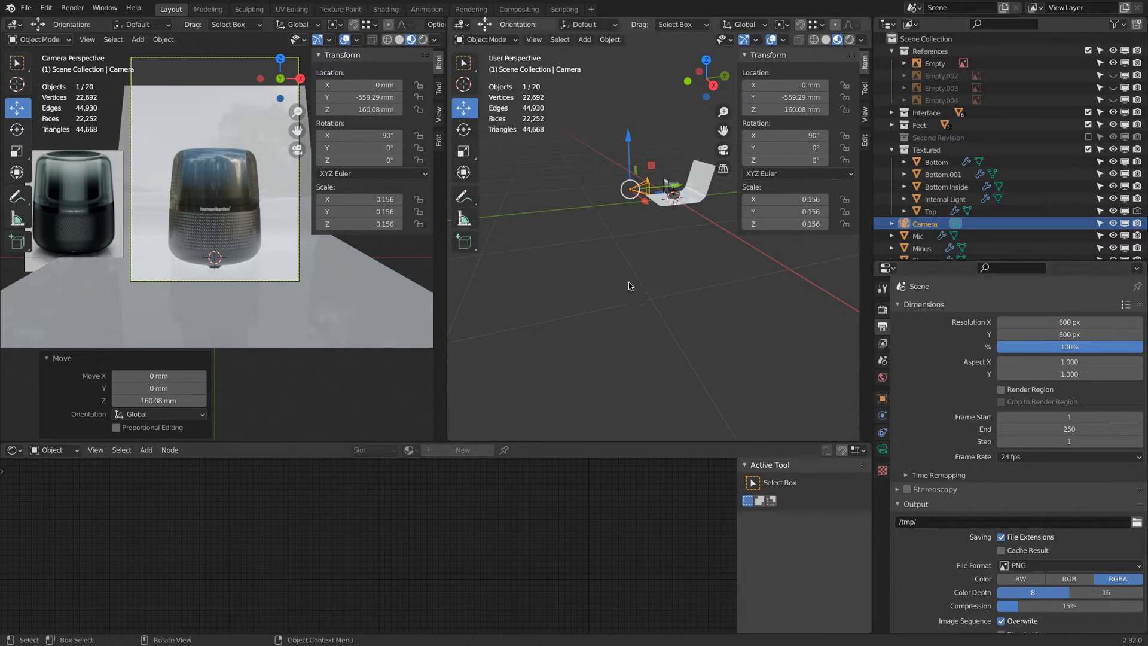
Move the camera back to about -641 mm Y and up to about 285 mm Z, and set its lens Shift Y to -0.410.
{"action": "left_click_drag", "start_coordinate": [678, 189], "coordinate": [622, 128]}
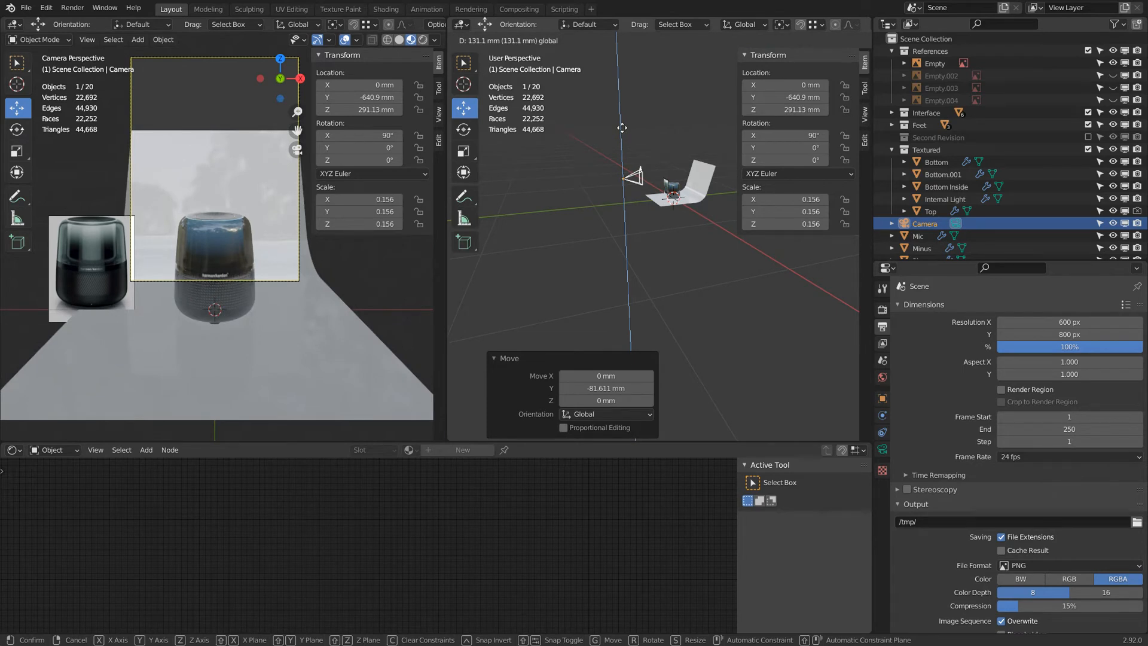
{"action": "left_click_drag", "start_coordinate": [622, 128], "coordinate": [623, 130]}
{"action": "left_click", "coordinate": [882, 449]}
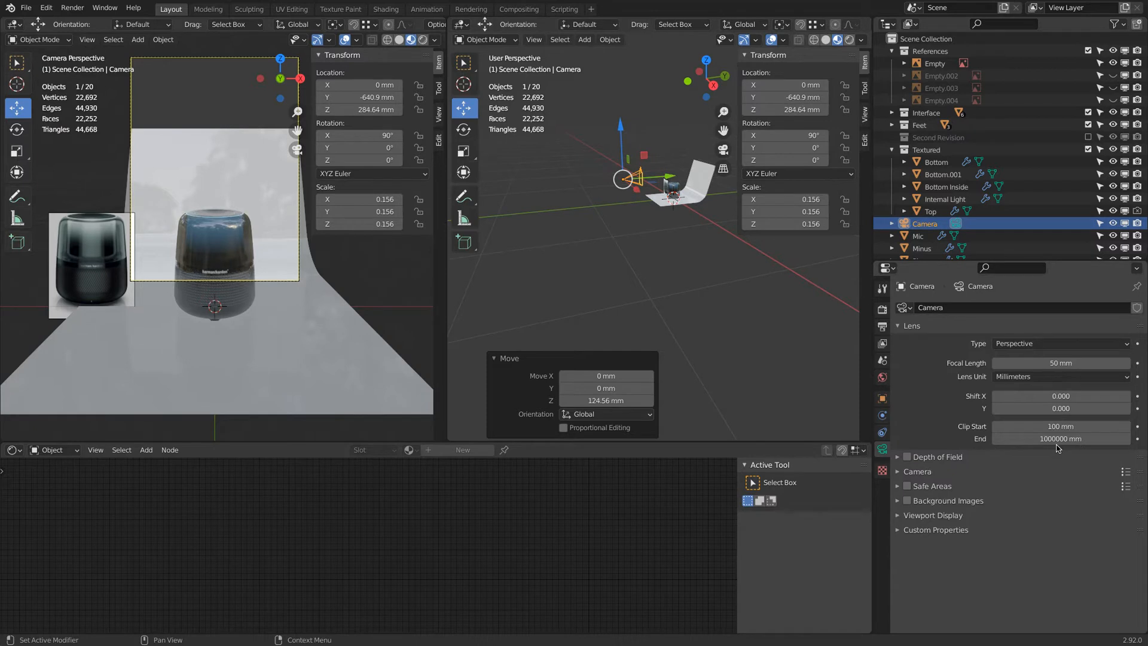
{"action": "left_click_drag", "start_coordinate": [1035, 408], "coordinate": [1011, 409]}
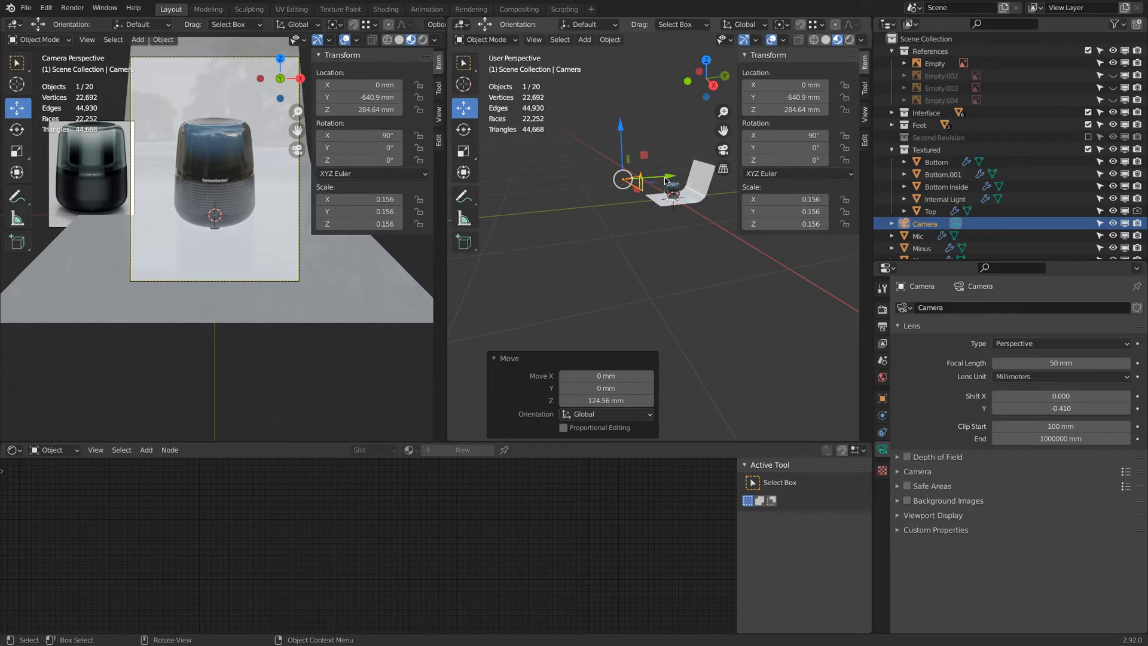
Set the camera's focal length to 68 mm.
{"action": "left_click_drag", "start_coordinate": [666, 181], "coordinate": [679, 176]}
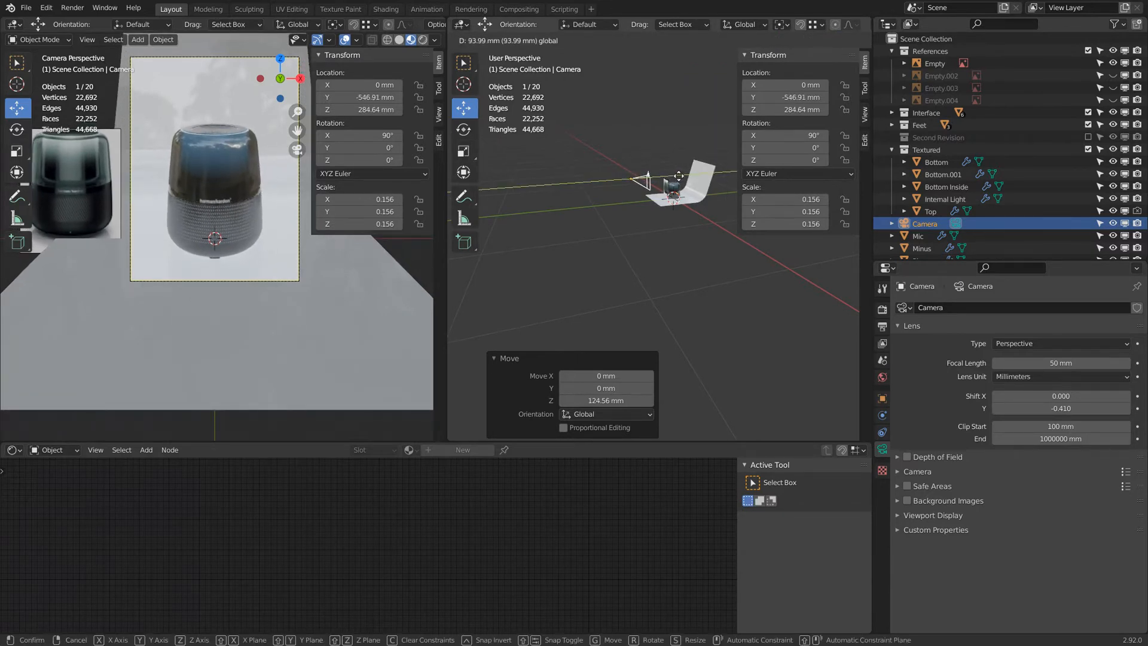
{"action": "right_click", "coordinate": [678, 176]}
{"action": "left_click", "coordinate": [1059, 363]}
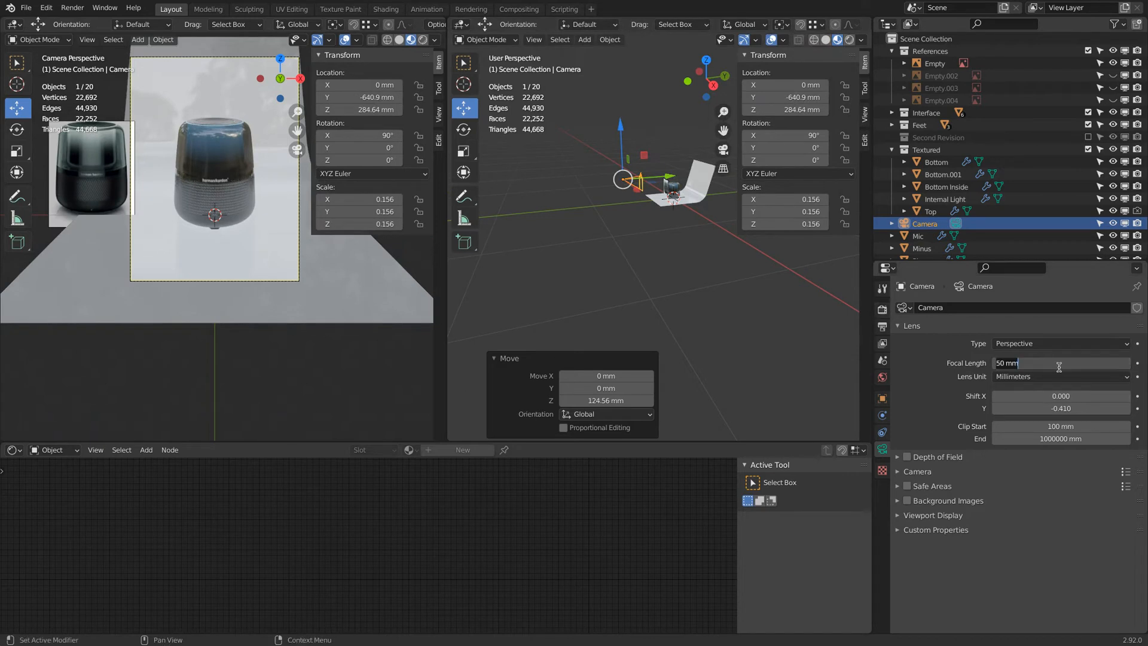
{"action": "key", "text": "ctrl+a"}
{"action": "type", "text": "58"}
{"action": "key", "text": "Return"}
{"action": "scroll", "coordinate": [1062, 362], "scroll_direction": "up", "scroll_amount": 10, "text": "ctrl"}
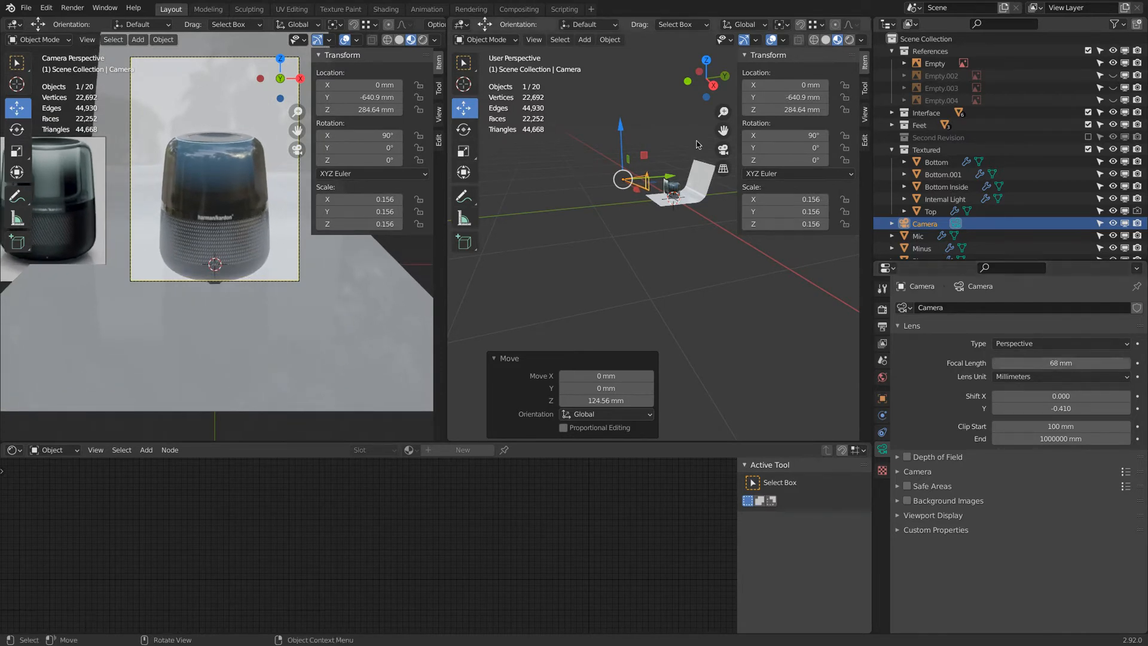
Lower the camera to about 265 mm Z and set its lens Shift Y to -0.459.
{"action": "left_click_drag", "start_coordinate": [620, 131], "coordinate": [622, 130]}
{"action": "scroll", "coordinate": [1030, 406], "scroll_direction": "up", "scroll_amount": 3, "text": "ctrl"}
{"action": "left_click_drag", "start_coordinate": [1030, 407], "coordinate": [999, 407]}
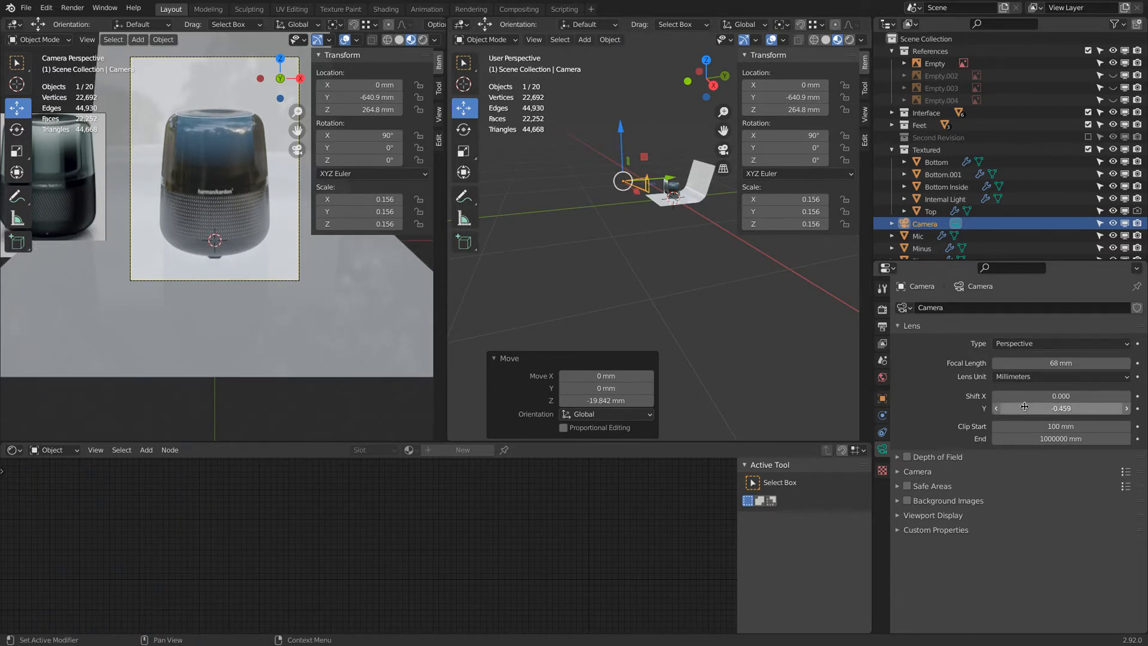
Set the world background strength to 0.
{"action": "left_click", "coordinate": [883, 378]}
{"action": "left_click", "coordinate": [1052, 401]}
{"action": "type", "text": "0"}
{"action": "key", "text": "Return"}
Save the blend file.
{"action": "middle_click_drag", "start_coordinate": [561, 203], "coordinate": [606, 276]}
{"action": "key", "text": "ctrl+s"}
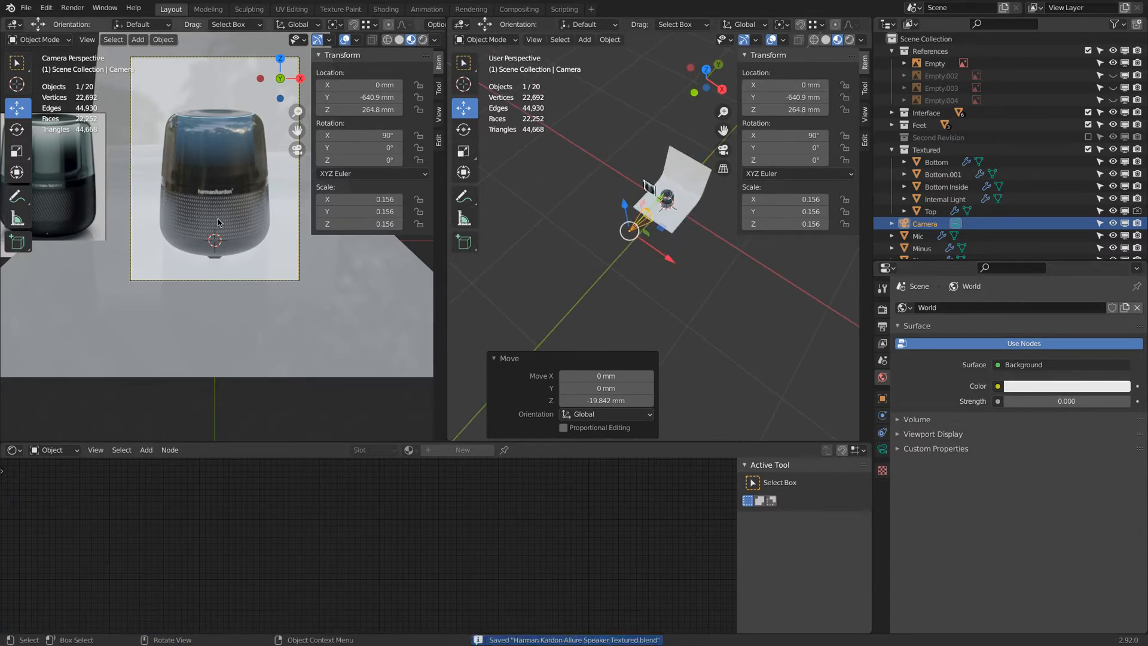
Switch the left viewport to rendered shading.
{"action": "left_click", "coordinate": [424, 40]}
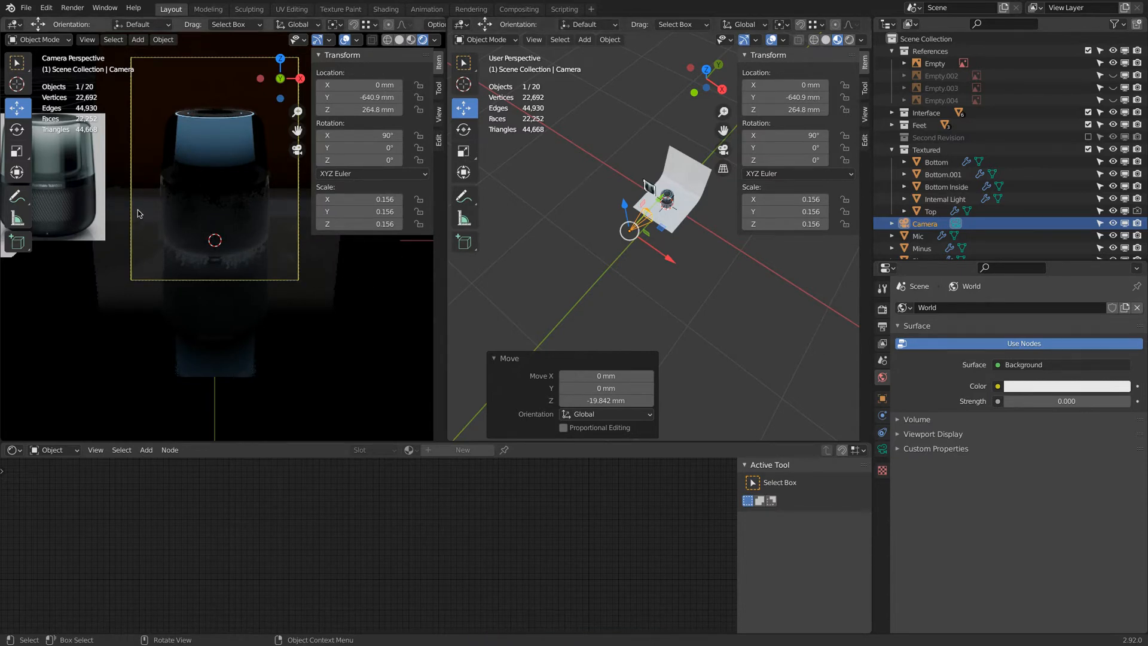
{"action": "middle_click_drag", "start_coordinate": [487, 242], "coordinate": [622, 218]}
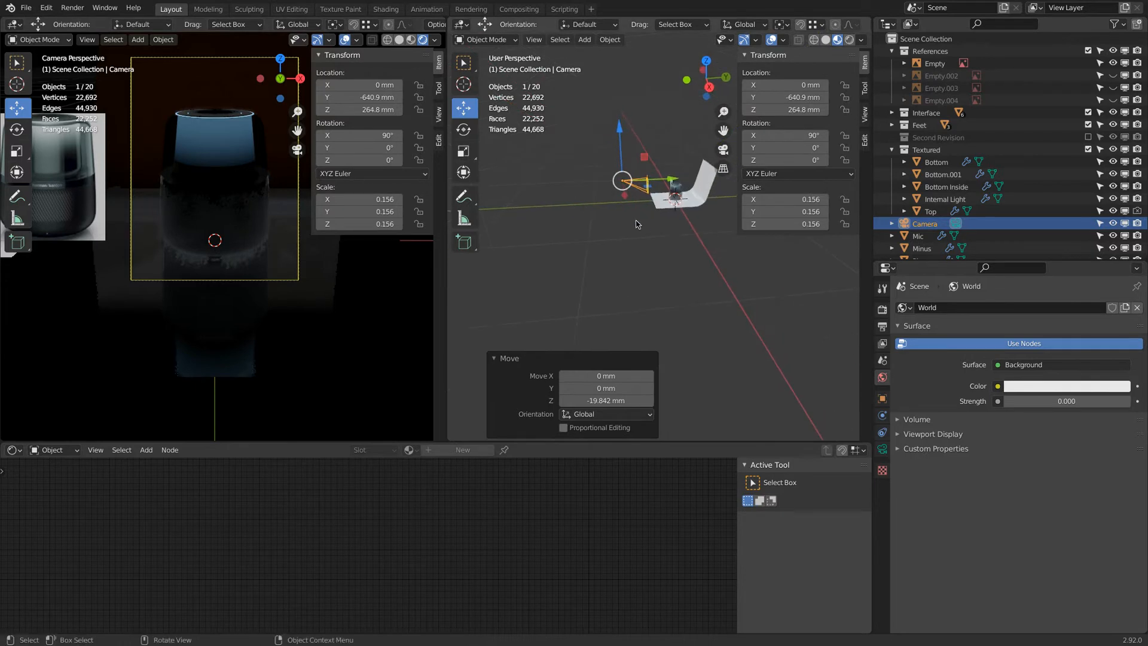
Inspect the backdrop plane and speaker from several angles in the right viewport.
{"action": "left_click", "coordinate": [701, 207]}
{"action": "middle_click_drag", "start_coordinate": [701, 206], "coordinate": [593, 224]}
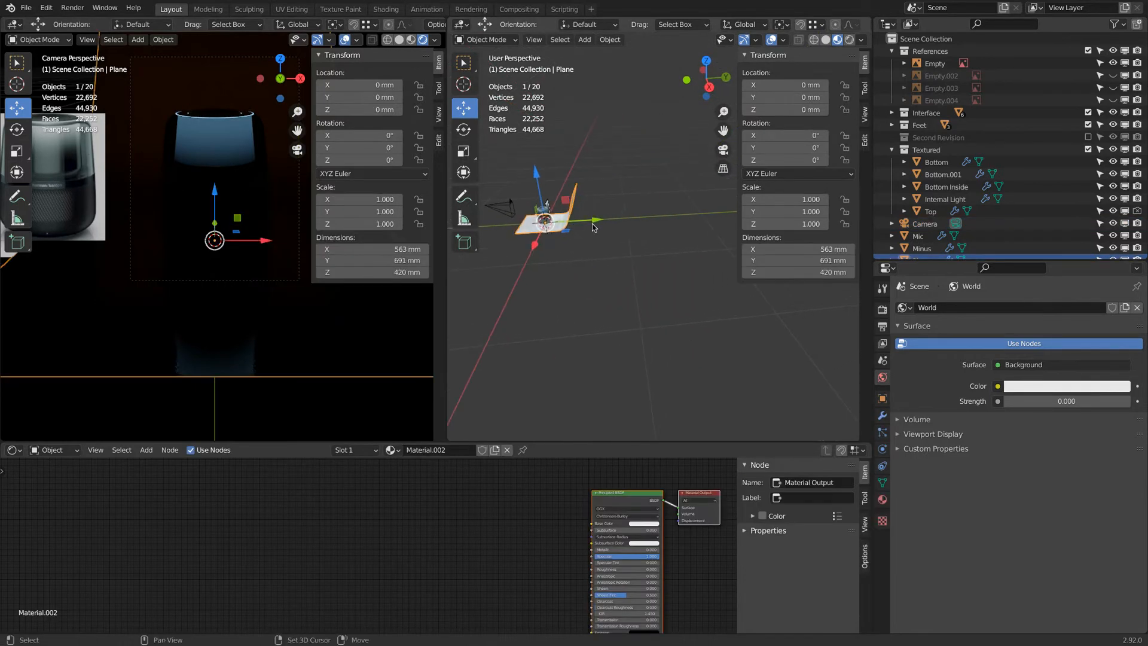
{"action": "left_click", "coordinate": [195, 229]}
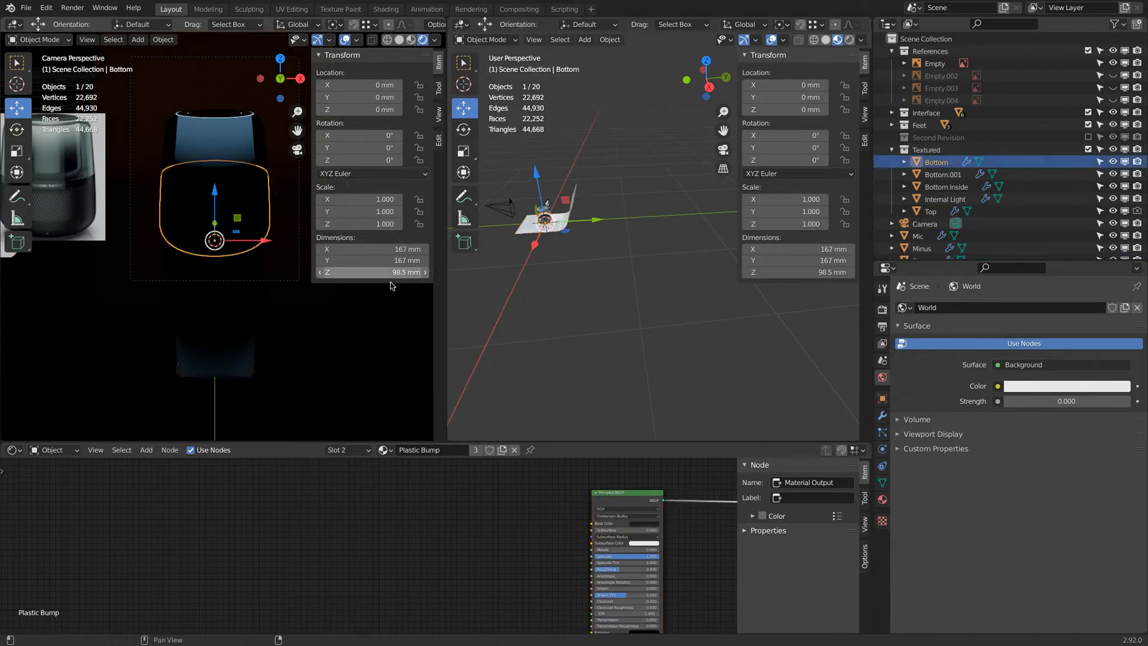
{"action": "middle_click_drag", "start_coordinate": [598, 263], "coordinate": [598, 217]}
{"action": "left_click", "coordinate": [605, 207]}
{"action": "scroll", "coordinate": [576, 222], "scroll_direction": "up", "scroll_amount": 5}
{"action": "scroll", "coordinate": [575, 222], "scroll_direction": "down", "scroll_amount": 4}
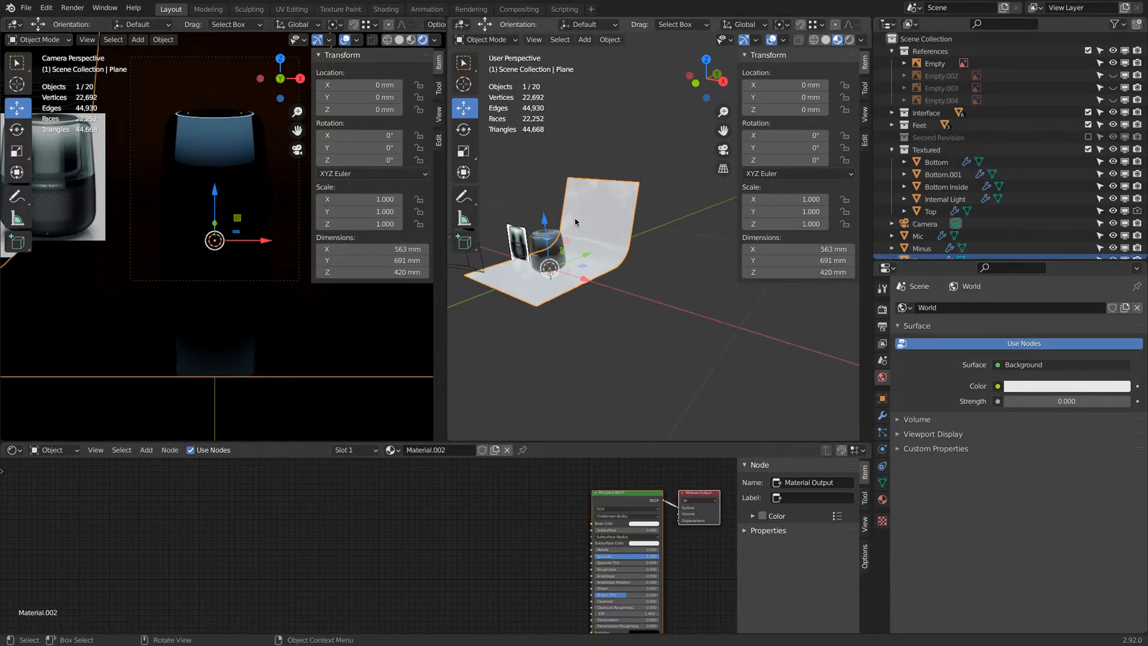
{"action": "scroll", "coordinate": [575, 222], "scroll_direction": "up", "scroll_amount": 1}
{"action": "key", "text": "shift+a"}
{"action": "middle_click_drag", "start_coordinate": [527, 306], "coordinate": [589, 281]}
{"action": "scroll", "coordinate": [635, 253], "scroll_direction": "up", "scroll_amount": 4}
{"action": "scroll", "coordinate": [645, 252], "scroll_direction": "up", "scroll_amount": 1}
{"action": "middle_click_drag", "start_coordinate": [646, 251], "coordinate": [667, 250]}
{"action": "middle_click_drag", "start_coordinate": [667, 250], "coordinate": [474, 239], "text": "shift"}
{"action": "scroll", "coordinate": [618, 174], "scroll_direction": "down", "scroll_amount": 2}
{"action": "middle_click_drag", "start_coordinate": [546, 173], "coordinate": [627, 171]}
{"action": "scroll", "coordinate": [600, 183], "scroll_direction": "up", "scroll_amount": 8}
{"action": "scroll", "coordinate": [598, 182], "scroll_direction": "down", "scroll_amount": 7}
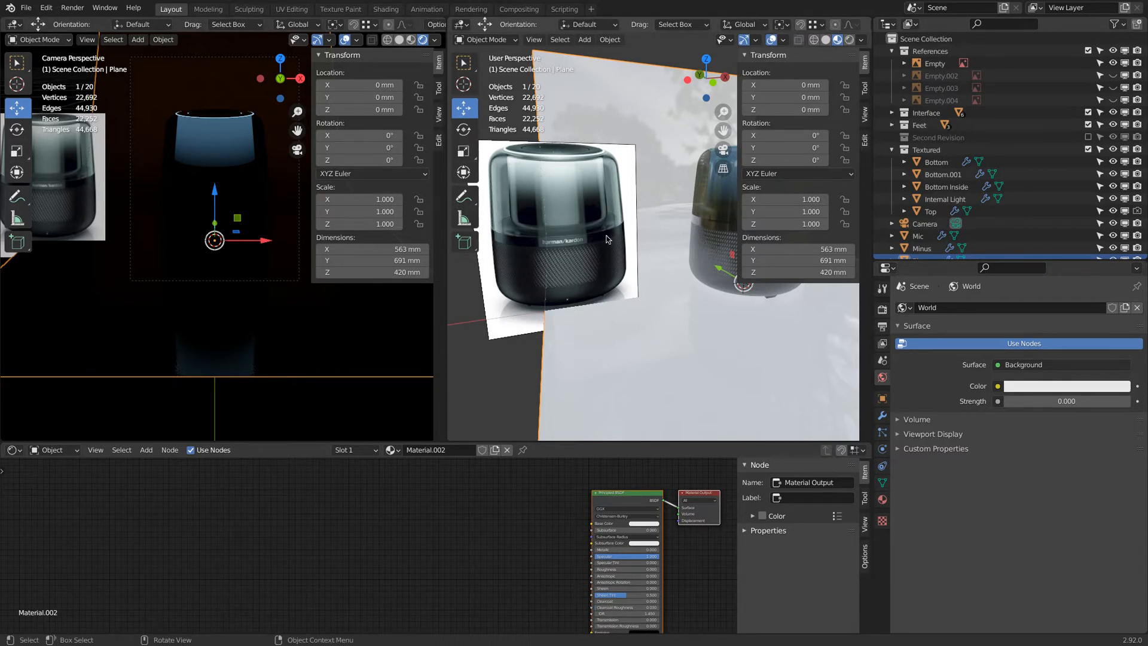
{"action": "scroll", "coordinate": [603, 238], "scroll_direction": "down", "scroll_amount": 11}
{"action": "middle_click_drag", "start_coordinate": [640, 245], "coordinate": [615, 254]}
Add an area light to the scene.
{"action": "key", "text": "shift+a"}
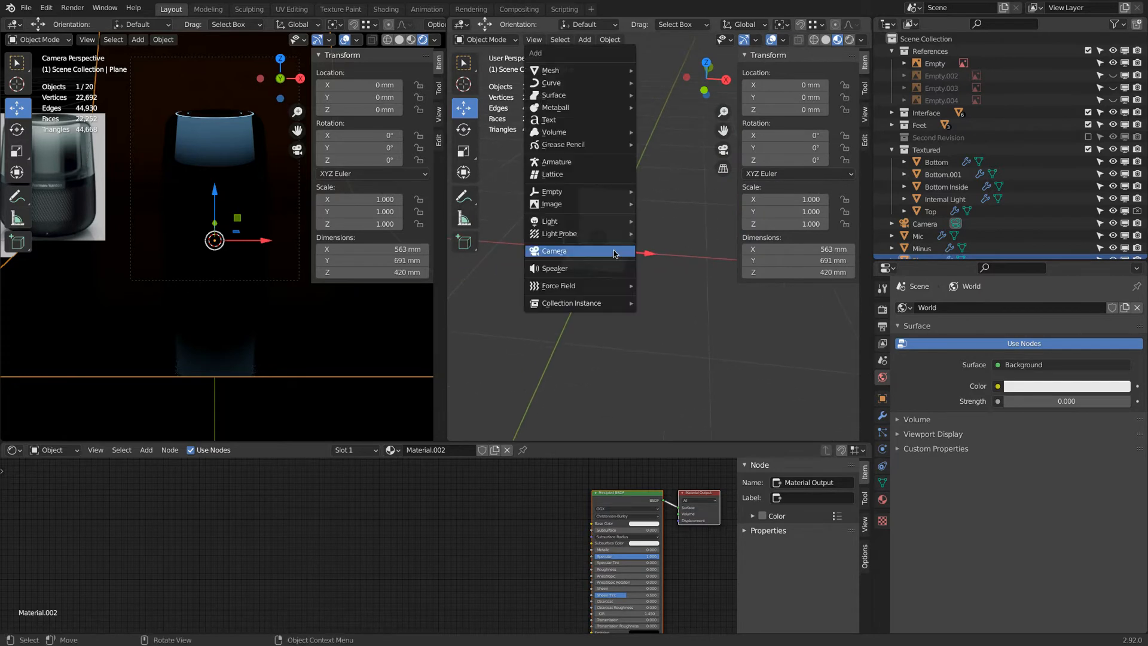
{"action": "mouse_move", "coordinate": [606, 223]}
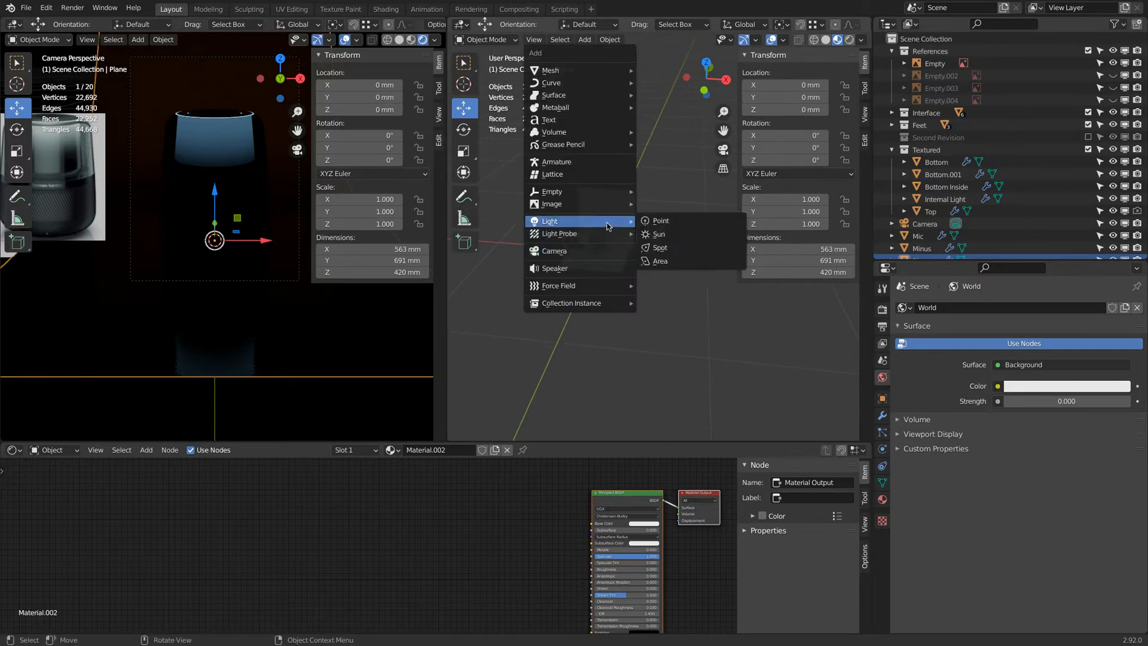
{"action": "left_click", "coordinate": [698, 263]}
{"action": "key", "text": "s"}
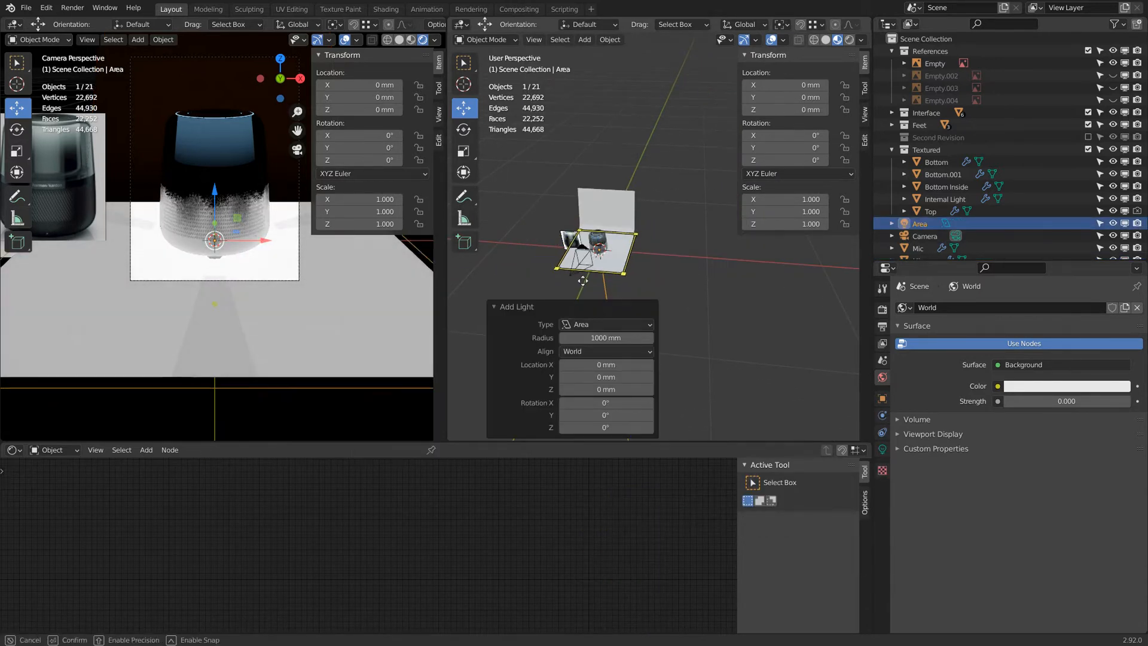
{"action": "left_click", "coordinate": [625, 283]}
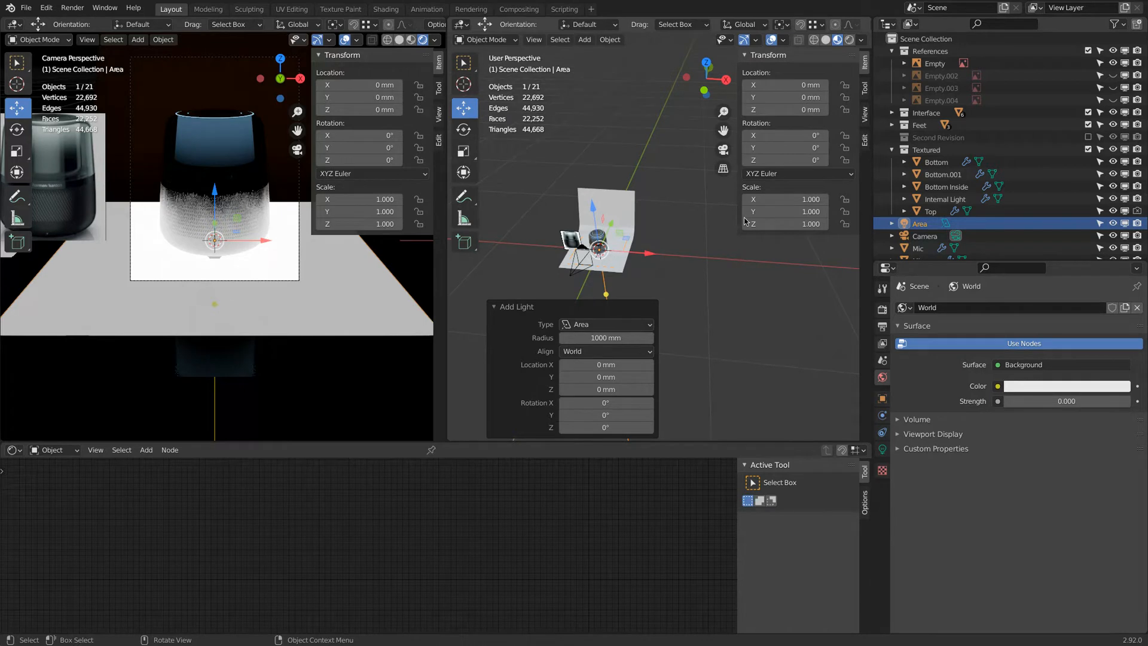
Set the area light's Y rotation to -90°.
{"action": "left_click_drag", "start_coordinate": [789, 147], "coordinate": [281, 168]}
{"action": "left_click", "coordinate": [781, 148]}
{"action": "type", "text": "-9"}
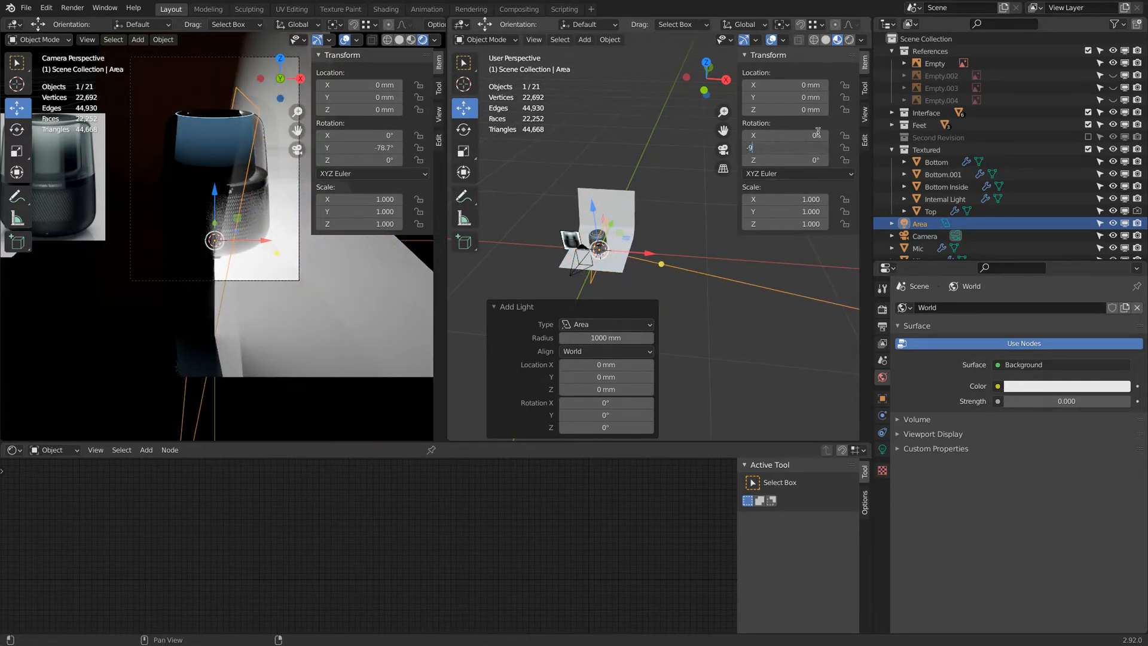
{"action": "type", "text": "0"}
{"action": "key", "text": "Return"}
Position the area light at about -464 mm along X and about 100 mm up along Z.
{"action": "left_click_drag", "start_coordinate": [652, 253], "coordinate": [599, 250]}
{"action": "left_click", "coordinate": [706, 90]}
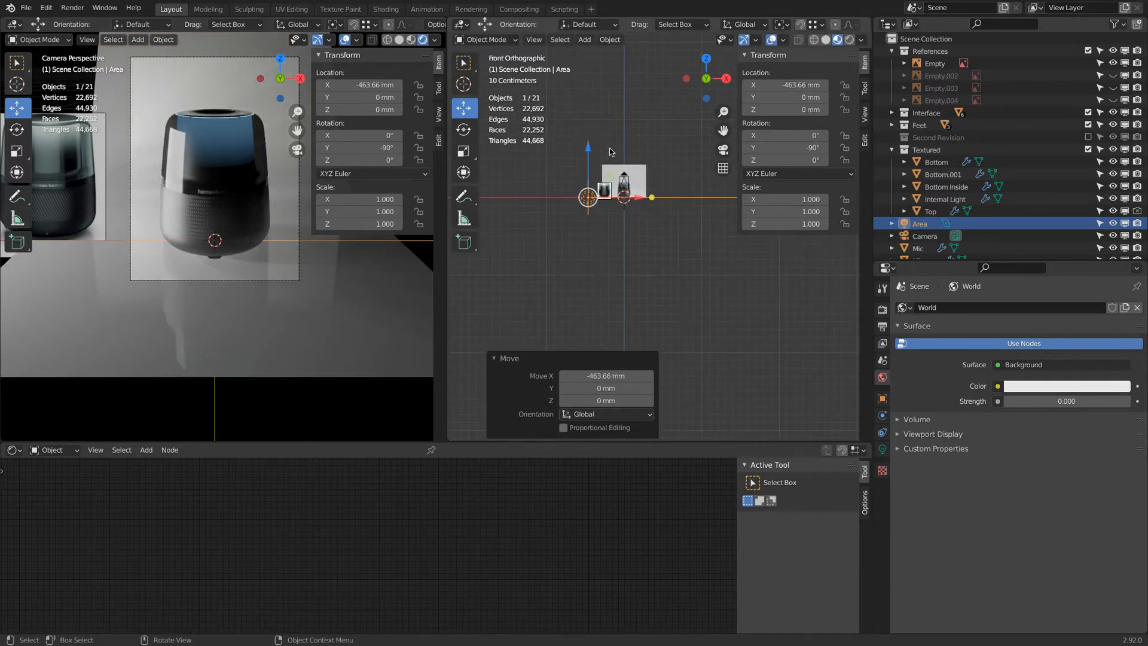
{"action": "scroll", "coordinate": [601, 166], "scroll_direction": "up", "scroll_amount": 3}
{"action": "mouse_move", "coordinate": [577, 180]}
{"action": "left_mouse_down"}
{"action": "mouse_move", "coordinate": [586, 147]}
{"action": "mouse_move", "coordinate": [587, 165]}
{"action": "left_mouse_up"}
{"action": "middle_click_drag", "start_coordinate": [73, 274], "coordinate": [202, 314], "text": "shift"}
{"action": "scroll", "coordinate": [139, 214], "scroll_direction": "up", "scroll_amount": 3}
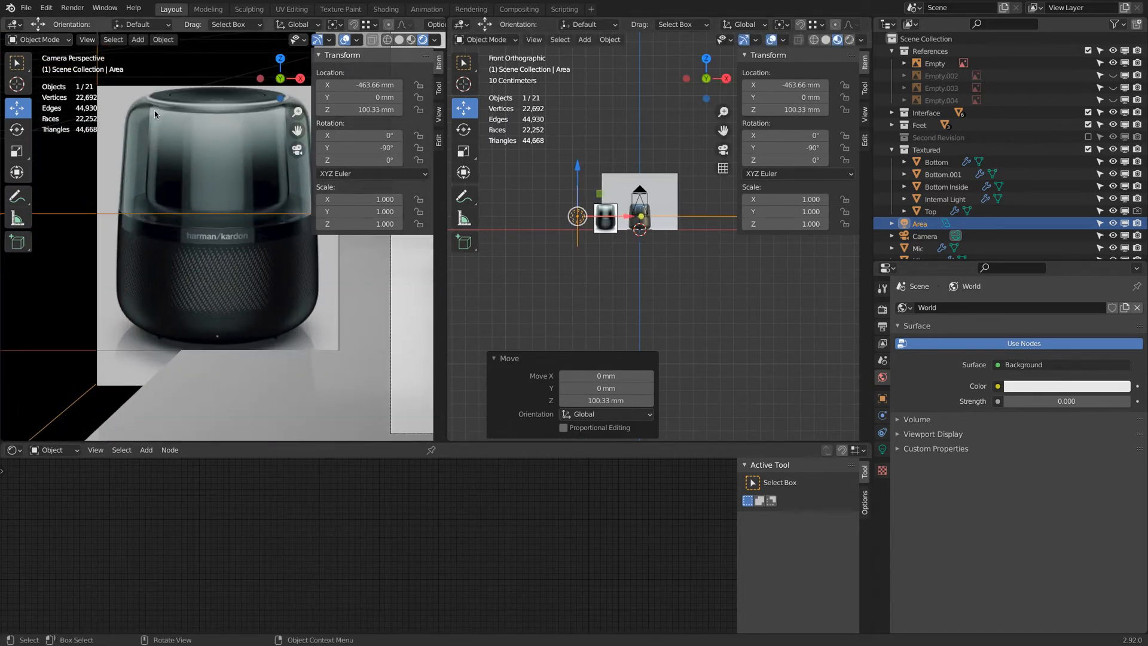